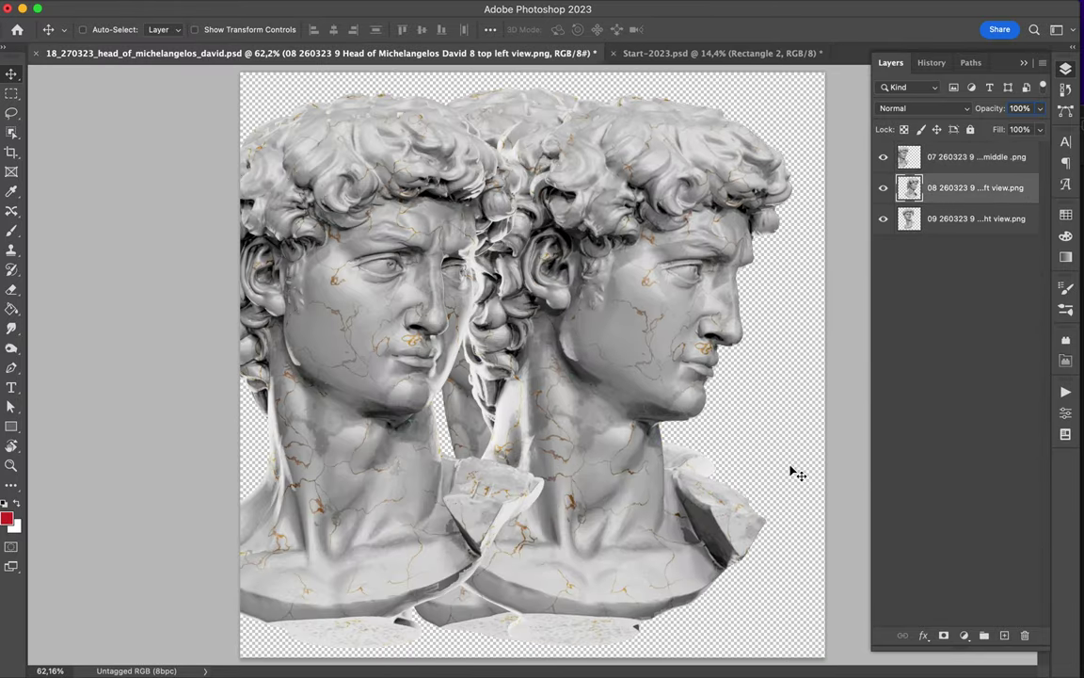
# - Copy the cracked marble head into Start-2023, enlarge it, and sharpen it
pyautogui.moveTo(796, 473); pyautogui.dragTo(598, 245)
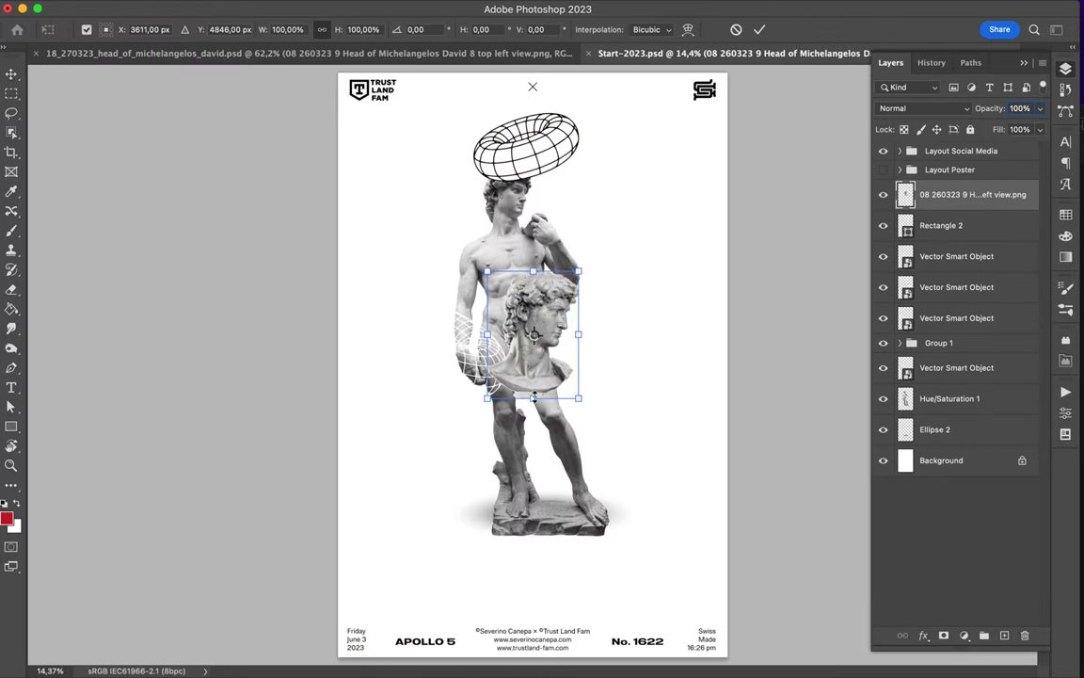
pyautogui.moveTo(534, 397); pyautogui.dragTo(536, 455)
pyautogui.press('Return')
pyautogui.scroll(5, 558, 254)
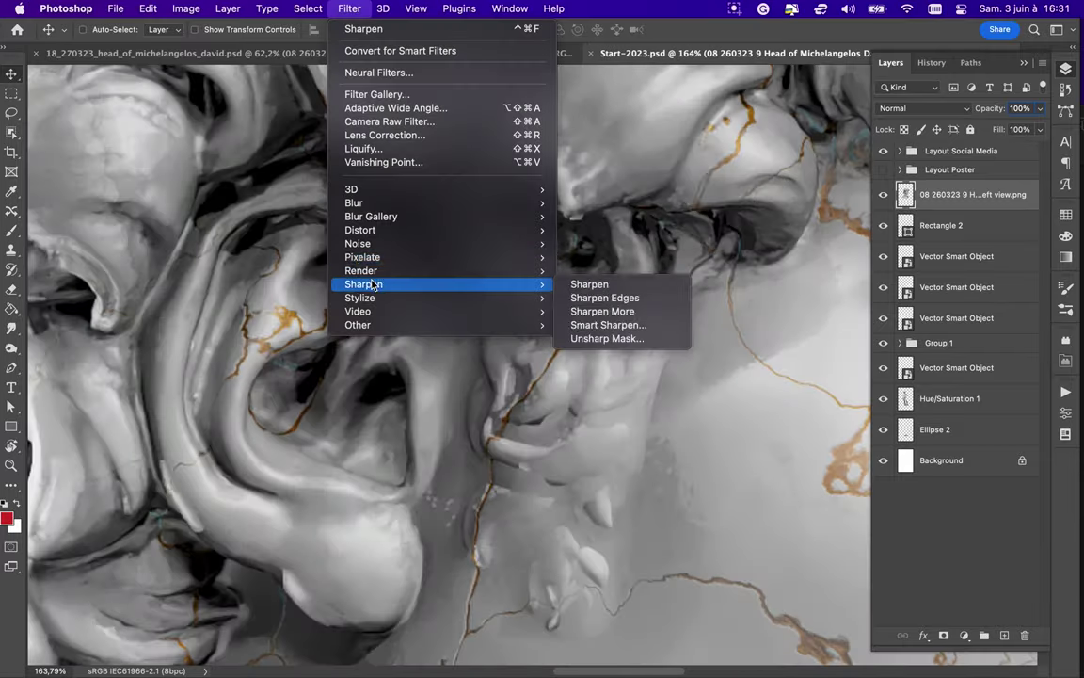
pyautogui.click(589, 285)
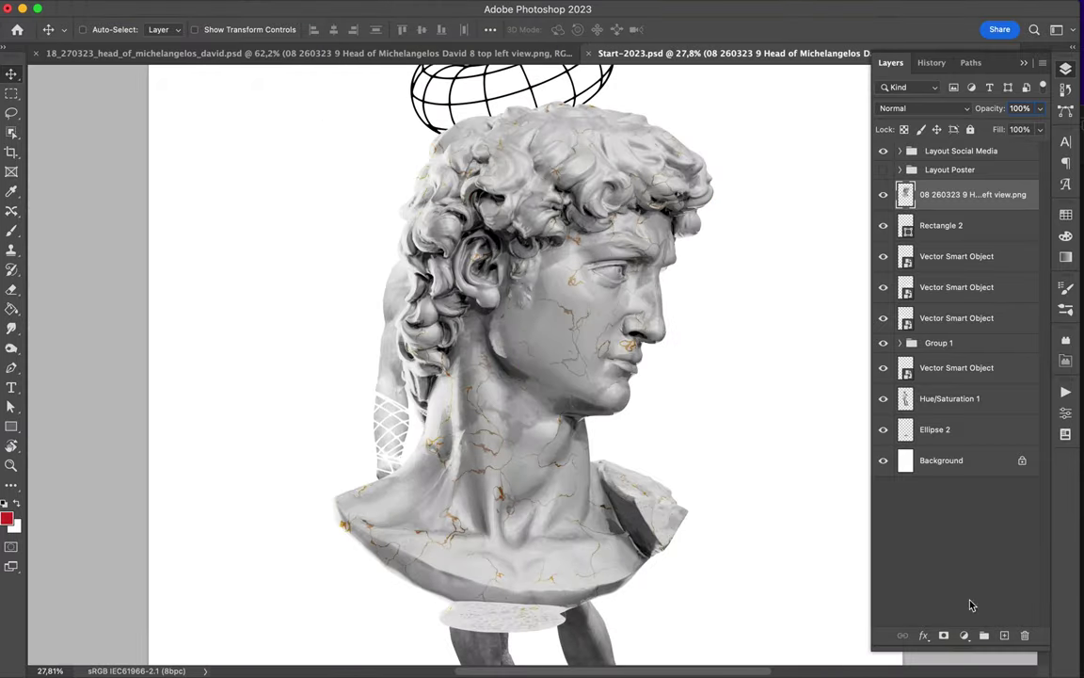
# - Add clipped Levels and Hue/Saturation adjustments to the head, shifting its cracks blue
pyautogui.click(964, 635)
pyautogui.click(907, 394)
pyautogui.moveTo(927, 550); pyautogui.dragTo(939, 550)
pyautogui.click(964, 636)
pyautogui.click(991, 455)
pyautogui.moveTo(918, 477); pyautogui.dragTo(928, 477)
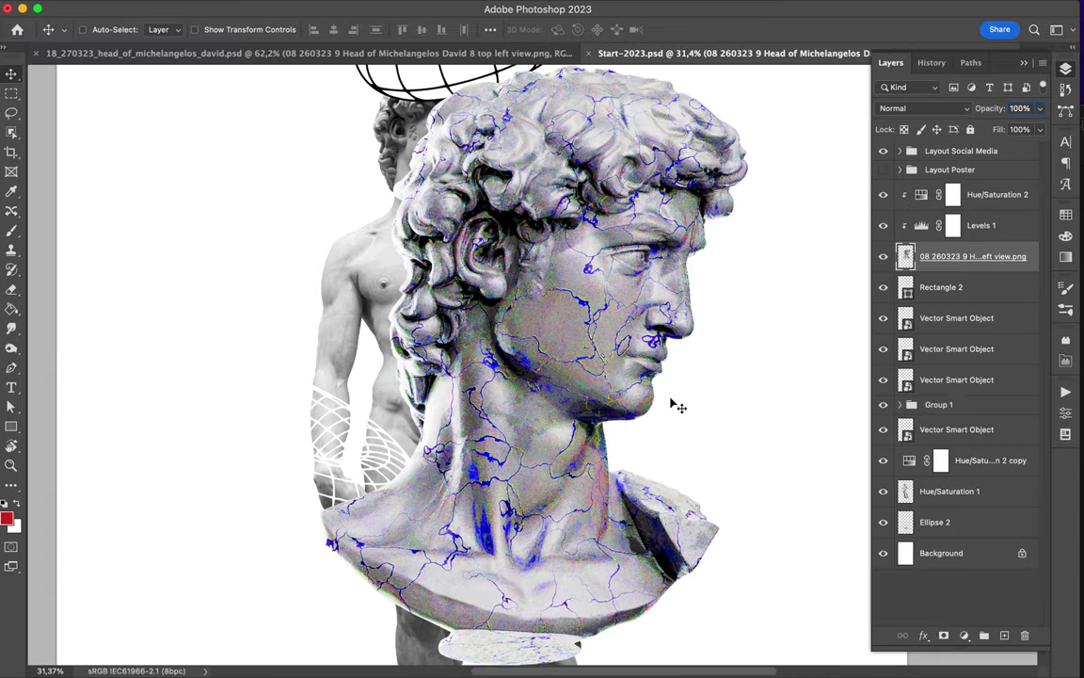
# - Enlarge the full David statue, shift it up-left, and set its tint's Hue to -143
pyautogui.click(949, 491)
pyautogui.moveTo(374, 284); pyautogui.dragTo(342, 373)
pyautogui.doubleClick(910, 460)
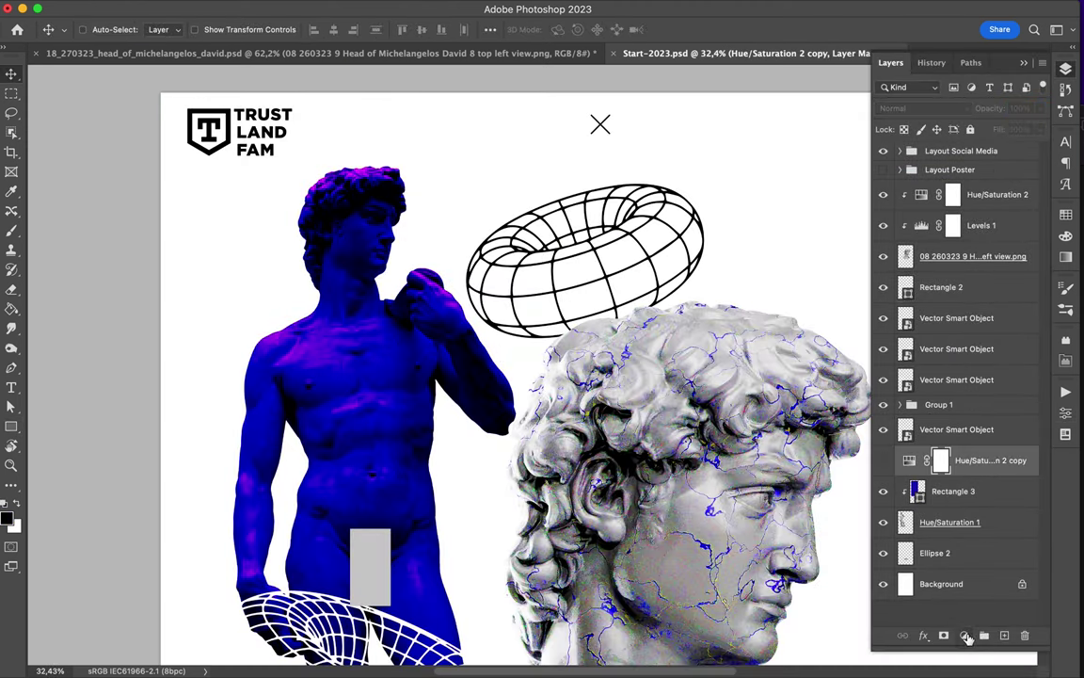
# - Brighten the statue's highlights with a Levels adjustment by moving its white point left
pyautogui.click(967, 637)
pyautogui.click(900, 393)
pyautogui.moveTo(1030, 534); pyautogui.dragTo(927, 535)
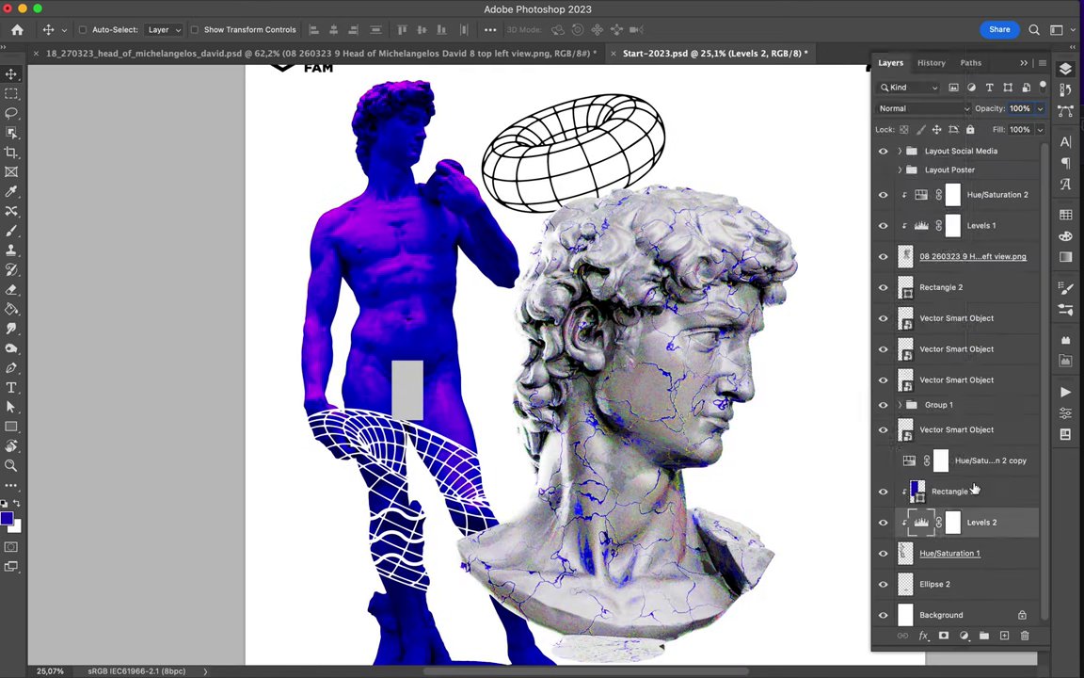
# - Set the Rectangle 3 blue layer to Soft Light and duplicate it
pyautogui.click(951, 491)
pyautogui.click(922, 108)
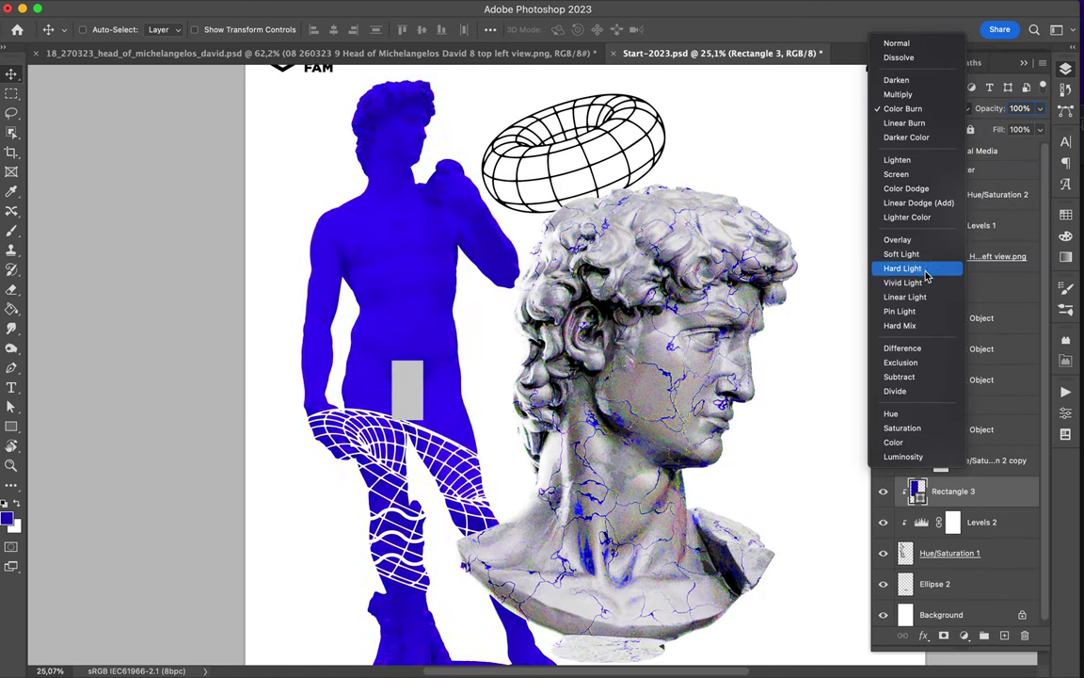
pyautogui.click(899, 239)
pyautogui.hotkey('ctrl', 'j')
pyautogui.click(951, 111)
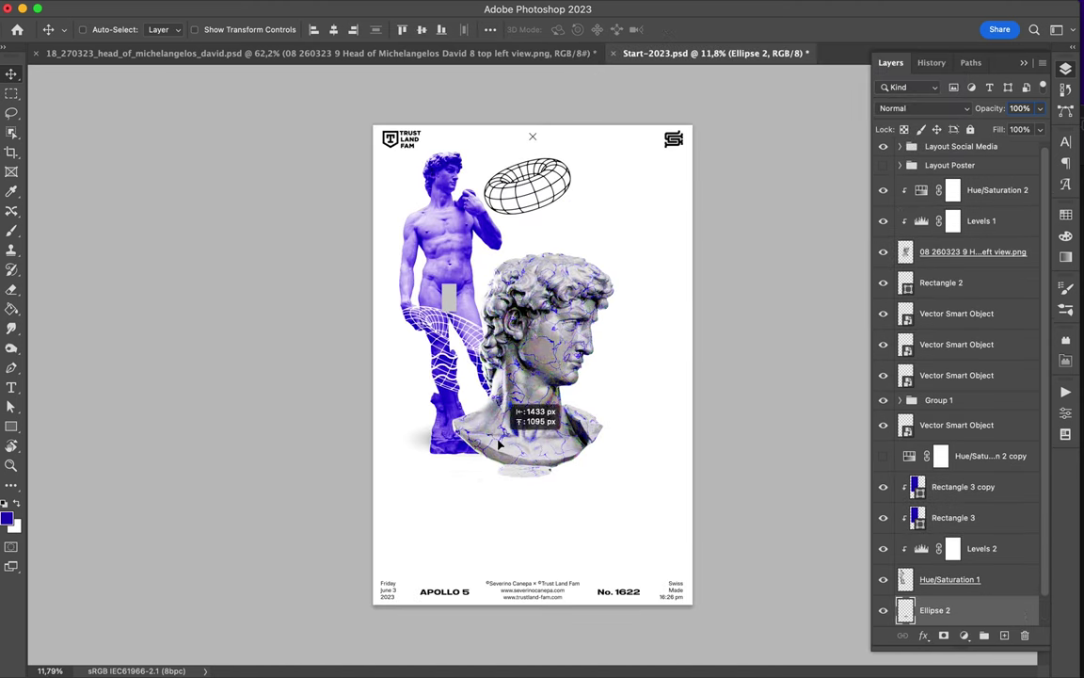
# - Set the Ellipse 2 copy shadow to Multiply at about 51% fill
pyautogui.moveTo(534, 489); pyautogui.dragTo(527, 476)
pyautogui.click(922, 109)
pyautogui.click(819, 160)
pyautogui.click(1040, 108)
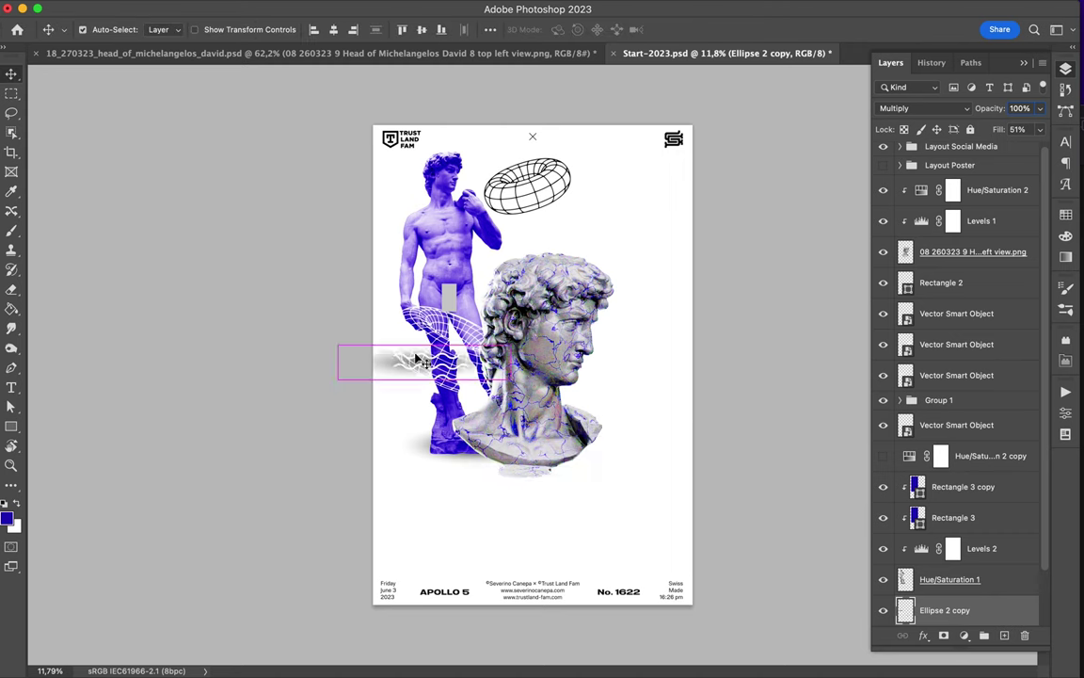
pyautogui.scroll(3, 571, 274)
# - Duplicate the head layers into a backup group named 'Unmerged Statue'
pyautogui.press('m')
pyautogui.hotkey('ctrl', 'j')
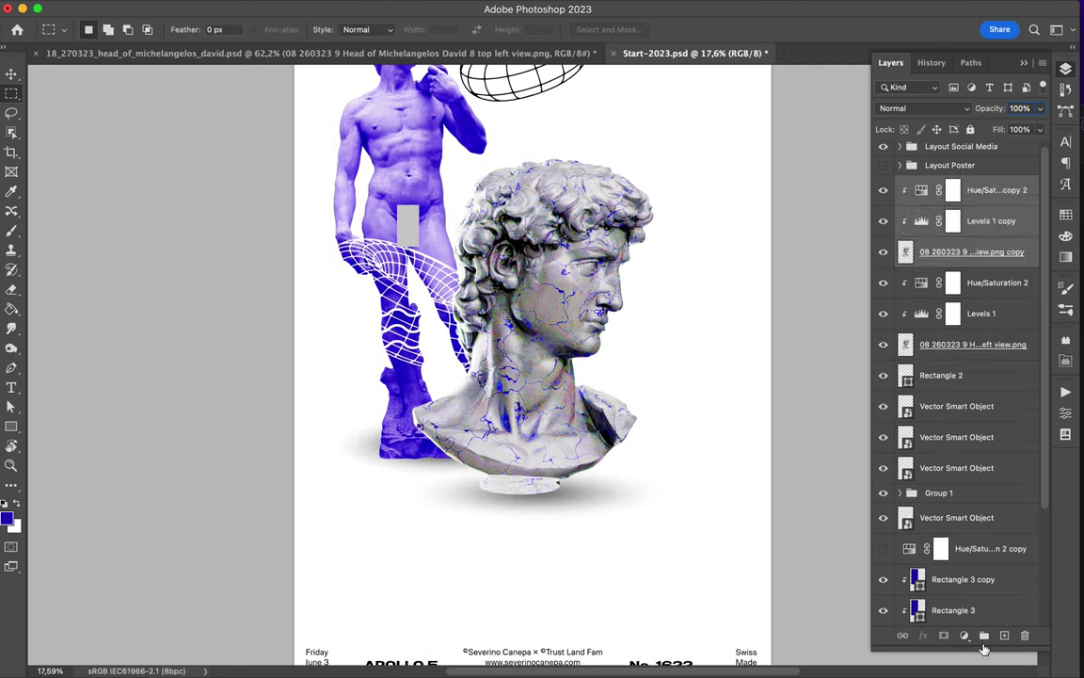
pyautogui.hotkey('ctrl', 'g')
pyautogui.write('atue')
pyautogui.press('Return')
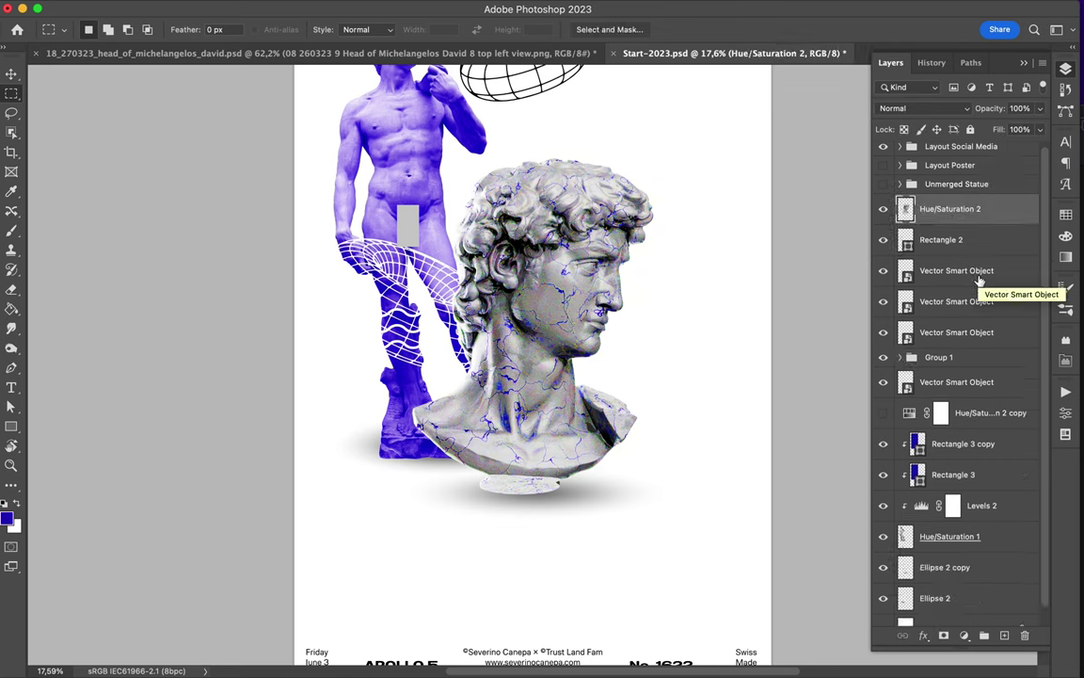
# - Merge the head's Levels adjustment down into the head layer
pyautogui.rightClick(983, 209)
pyautogui.rightClick(984, 271)
pyautogui.press('Escape')
pyautogui.rightClick(982, 271)
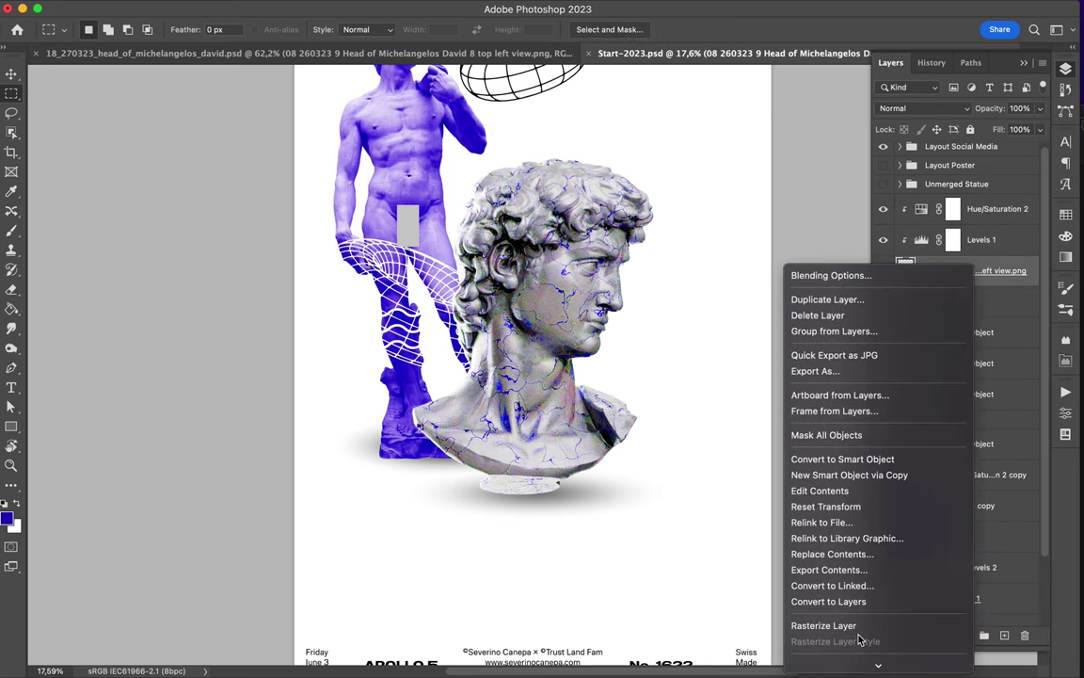
pyautogui.rightClick(982, 240)
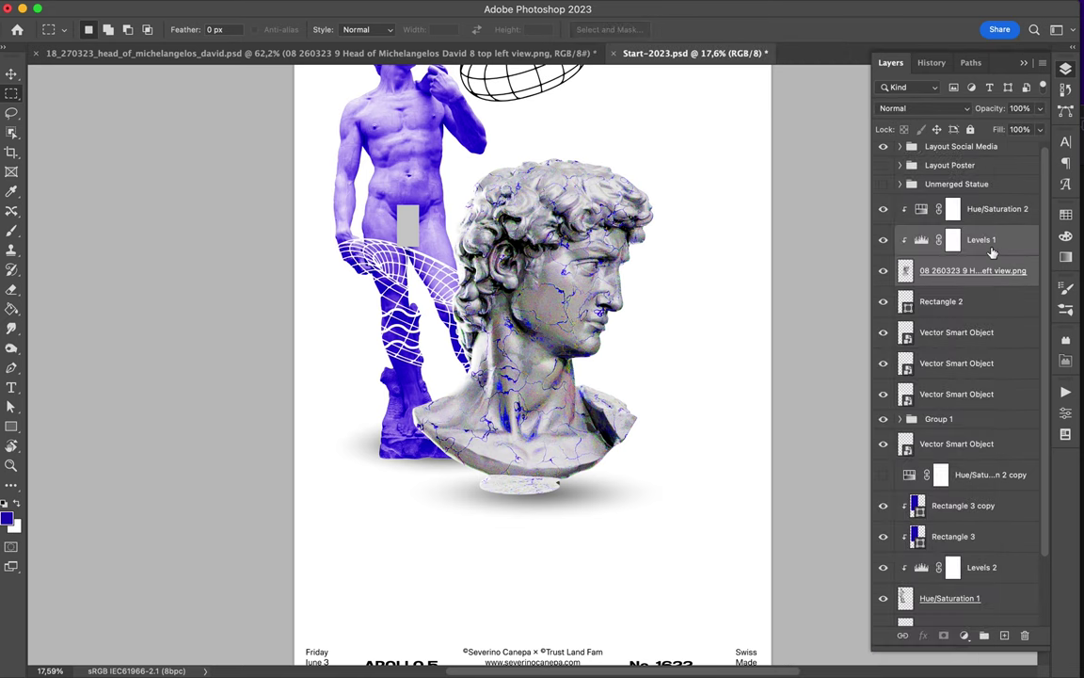
pyautogui.scroll(5, 717, 271)
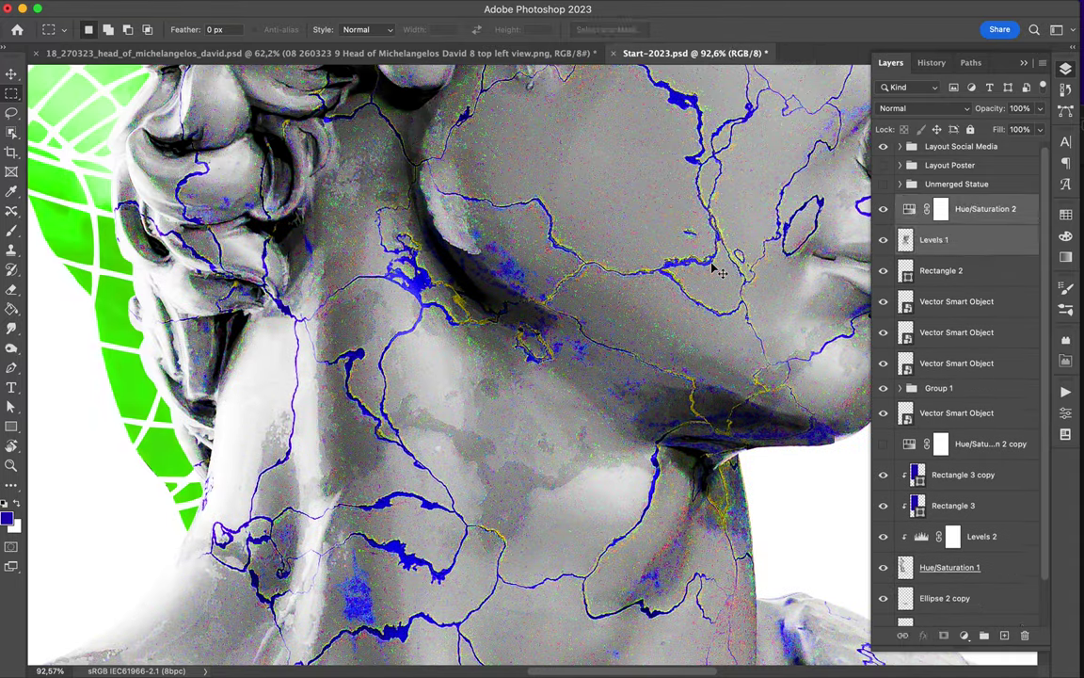
pyautogui.scroll(-10, 718, 271)
# - Move the shadow ellipse under the bust
pyautogui.press('v')
pyautogui.scroll(2, 648, 327)
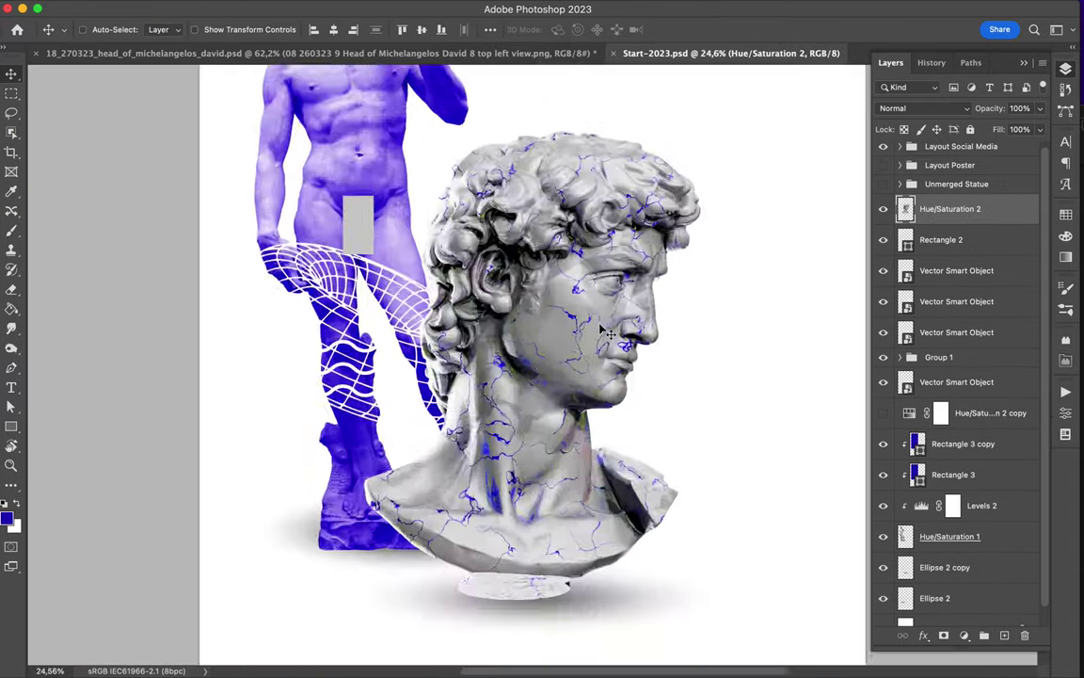
pyautogui.moveTo(557, 566)
pyautogui.mouseDown()
pyautogui.moveTo(580, 571)
pyautogui.moveTo(565, 572)
pyautogui.mouseUp()
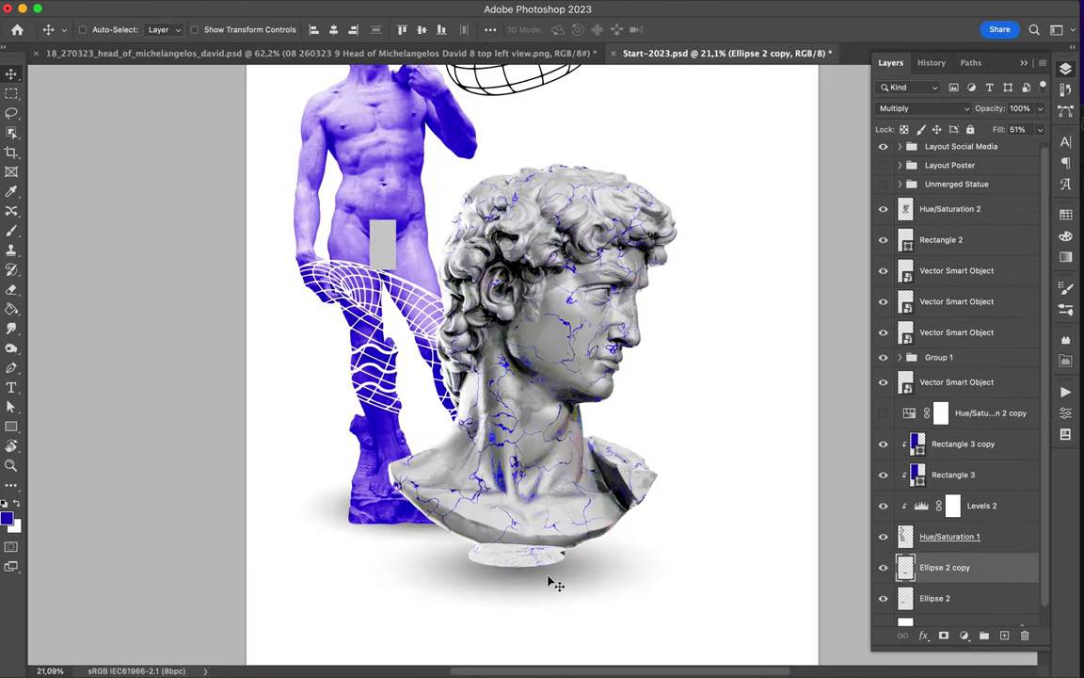
pyautogui.scroll(-3, 536, 358)
# - Enlarge and reposition the full statue with its adjustments
pyautogui.click(962, 443)
pyautogui.keyDown('shift'); pyautogui.click(950, 536); pyautogui.keyUp('shift')
pyautogui.hotkey('ctrl', 't')
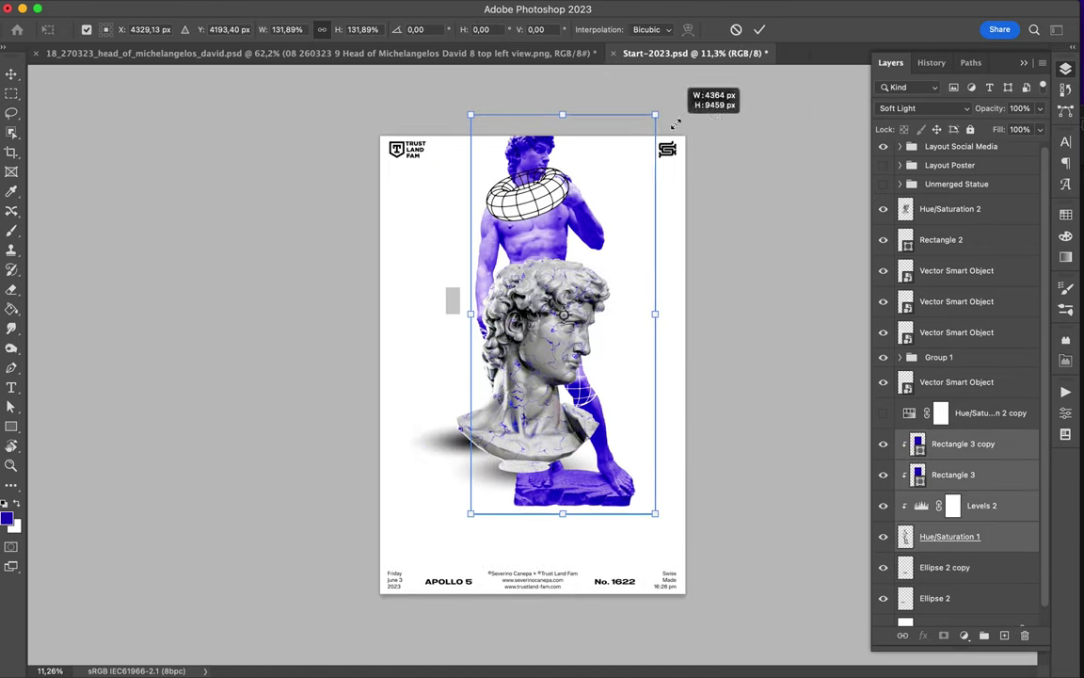
pyautogui.moveTo(510, 132); pyautogui.dragTo(554, 242)
pyautogui.press('Return')
# - Draw a deep blue rectangle behind the bust
pyautogui.press('u')
pyautogui.moveTo(416, 243); pyautogui.dragTo(642, 493)
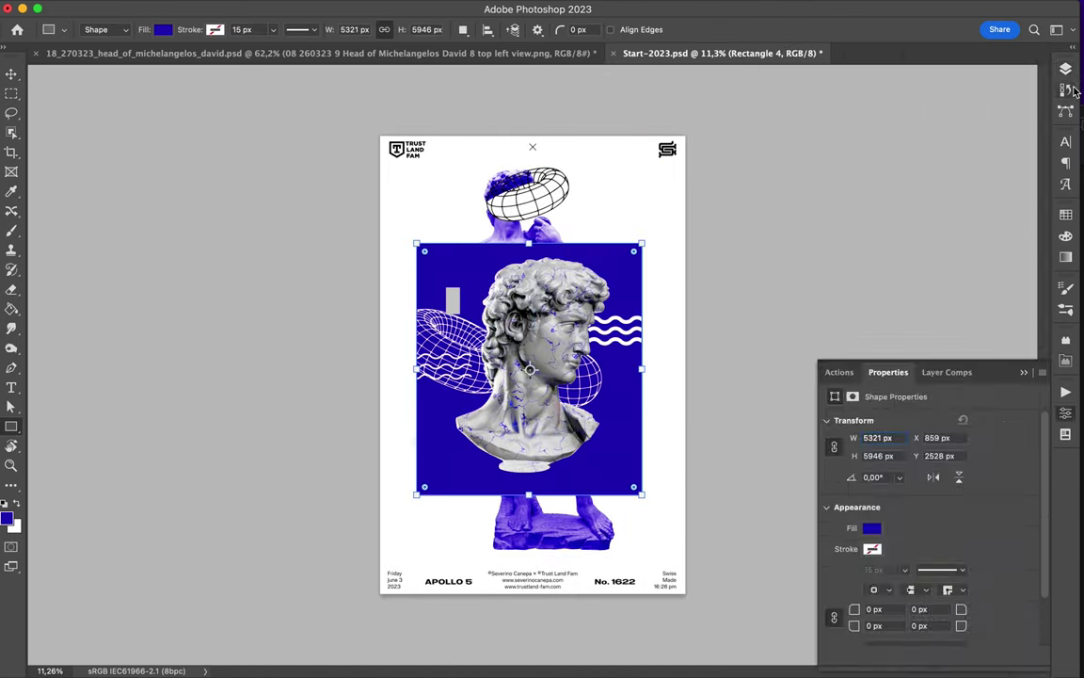
pyautogui.press('v')
pyautogui.scroll(2, 678, 367)
pyautogui.scroll(-2, 678, 367)
# - Move the shadow below the statue's base, leaving Ellipse 2 at its original size
pyautogui.moveTo(583, 568); pyautogui.dragTo(629, 578)
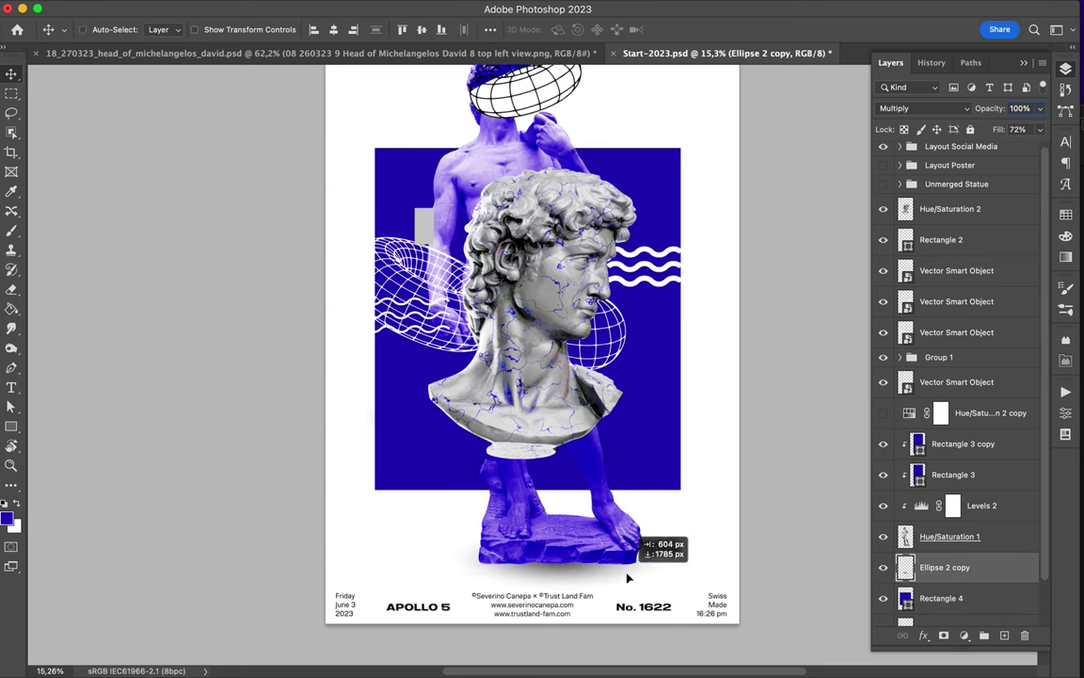
pyautogui.scroll(-2, 951, 470)
pyautogui.doubleClick(998, 579)
pyautogui.press('Escape')
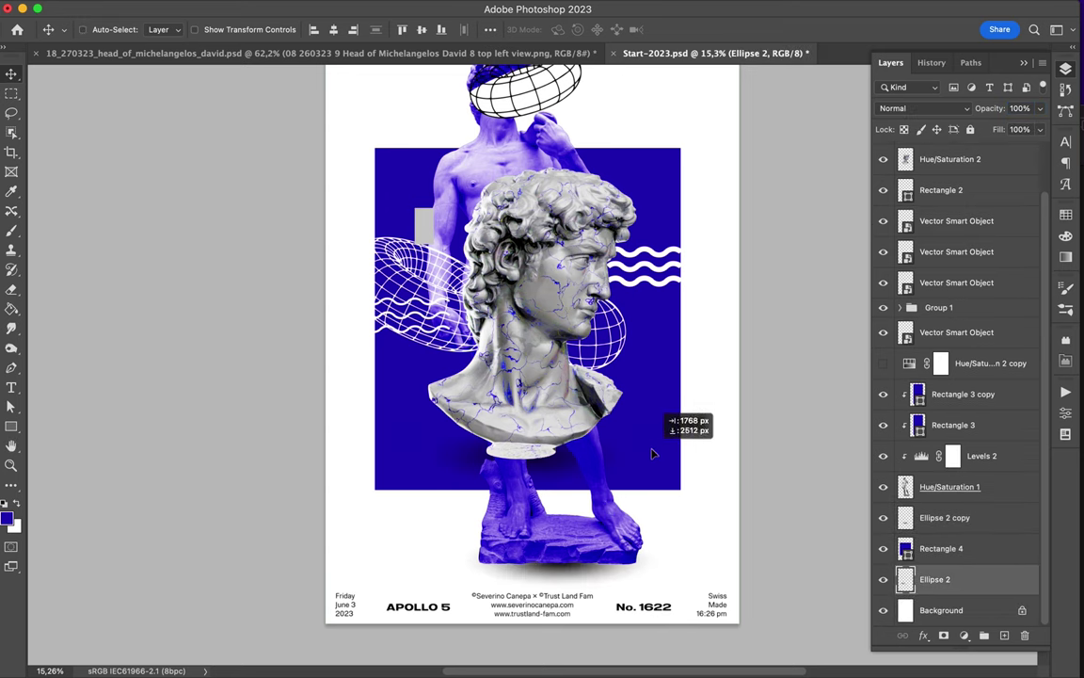
pyautogui.hotkey('ctrl', 't')
pyautogui.moveTo(621, 553); pyautogui.dragTo(649, 509)
pyautogui.press('Escape')
pyautogui.scroll(2, 565, 283)
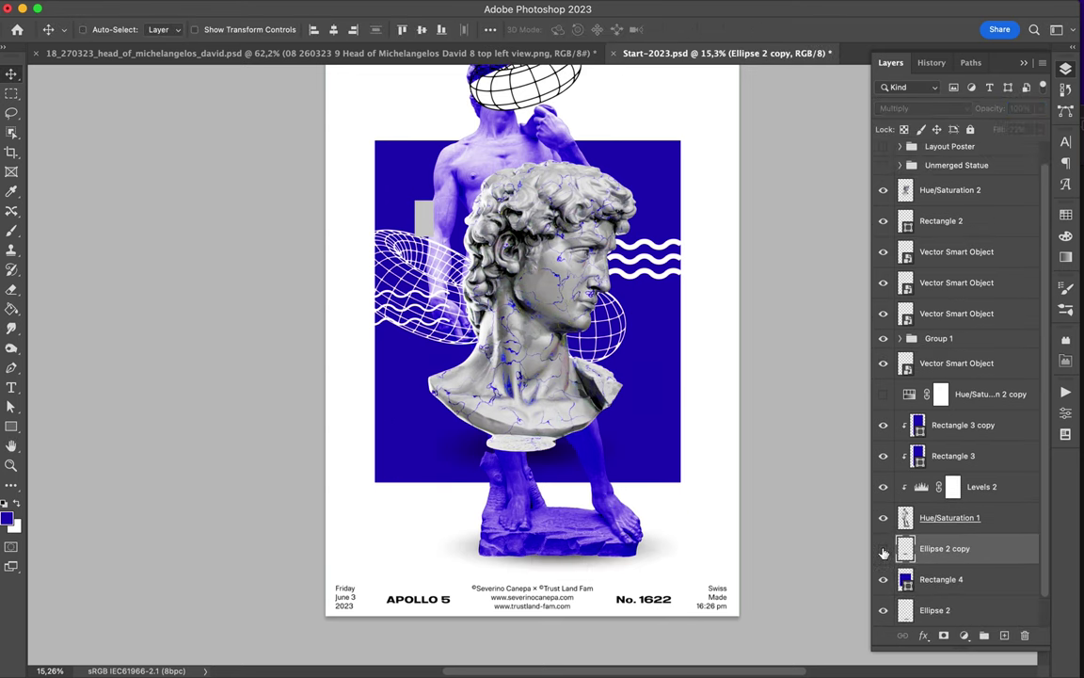
# - Duplicate the white wave graphic and place the copy at the poster's lower left
pyautogui.click(551, 132)
pyautogui.click(901, 338)
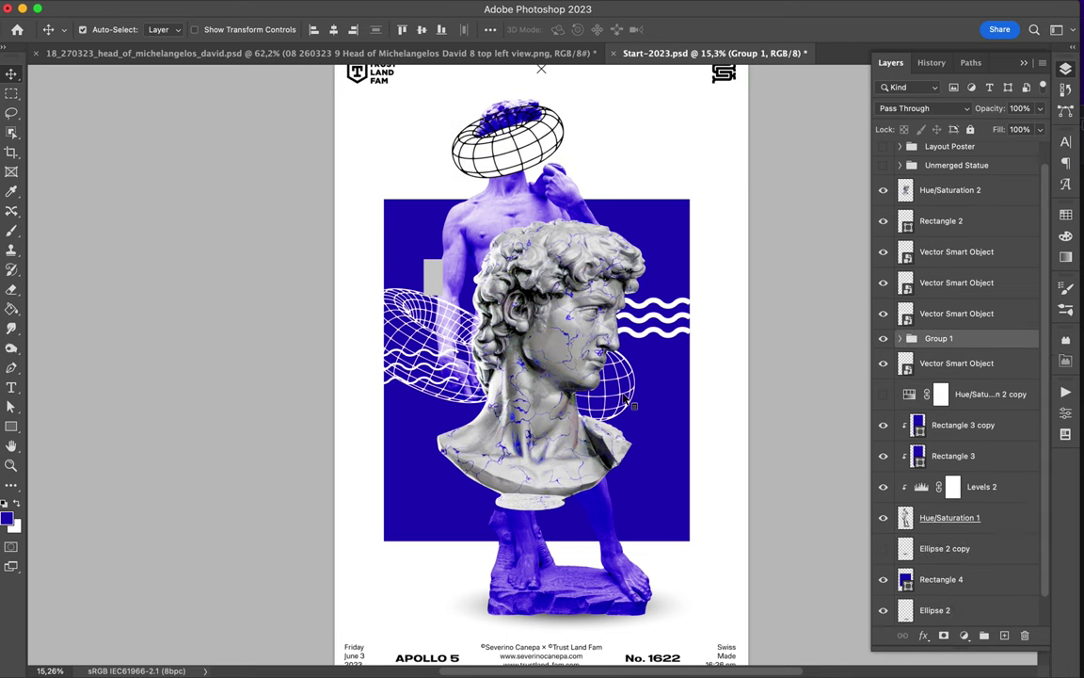
pyautogui.hotkey('ctrl', 'j')
pyautogui.click(605, 272)
pyautogui.hotkey('ctrl', 'j')
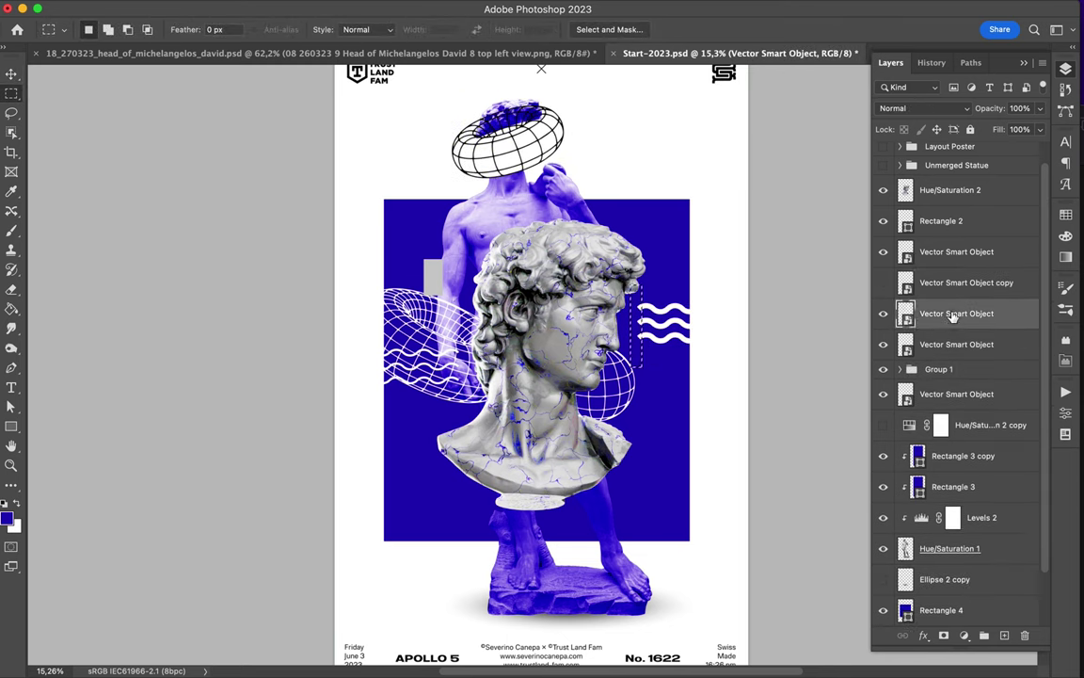
pyautogui.press('v')
pyautogui.click(450, 351)
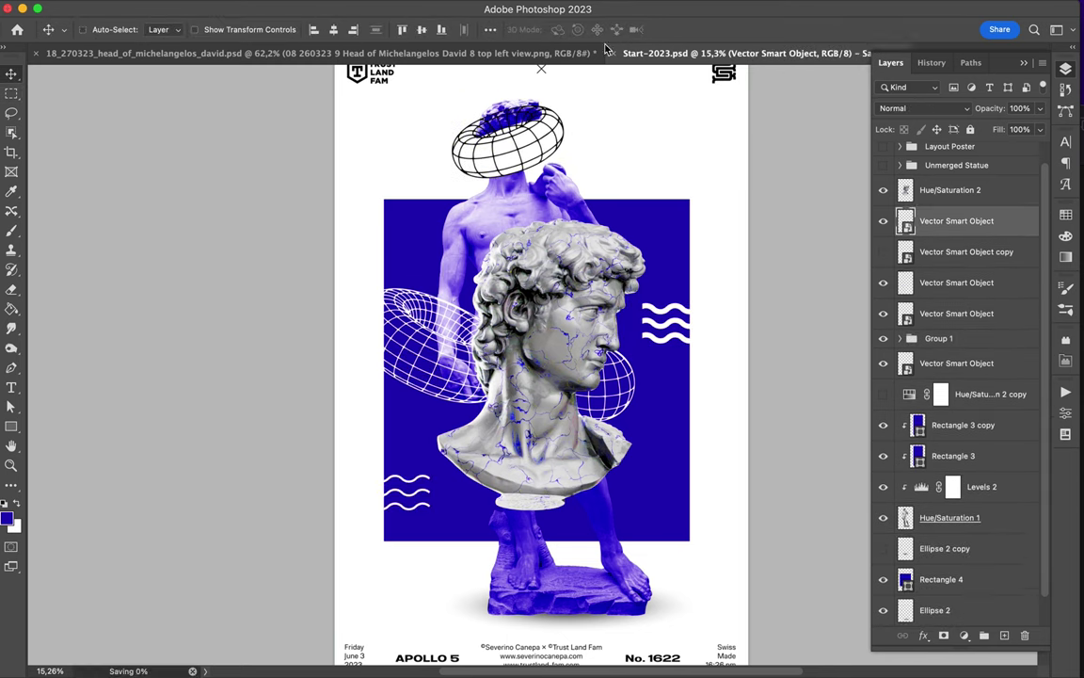
pyautogui.moveTo(433, 275); pyautogui.dragTo(407, 491)
# - Group both blue colour layers into Group 2 and adjust the group's fill
pyautogui.keyDown('shift'); pyautogui.click(995, 442); pyautogui.keyUp('shift')
pyautogui.hotkey('ctrl', 'g')
pyautogui.moveTo(1040, 129)
pyautogui.mouseDown()
pyautogui.moveTo(1021, 150)
pyautogui.moveTo(1043, 169)
pyautogui.mouseUp()
pyautogui.scroll(2, 712, 194)
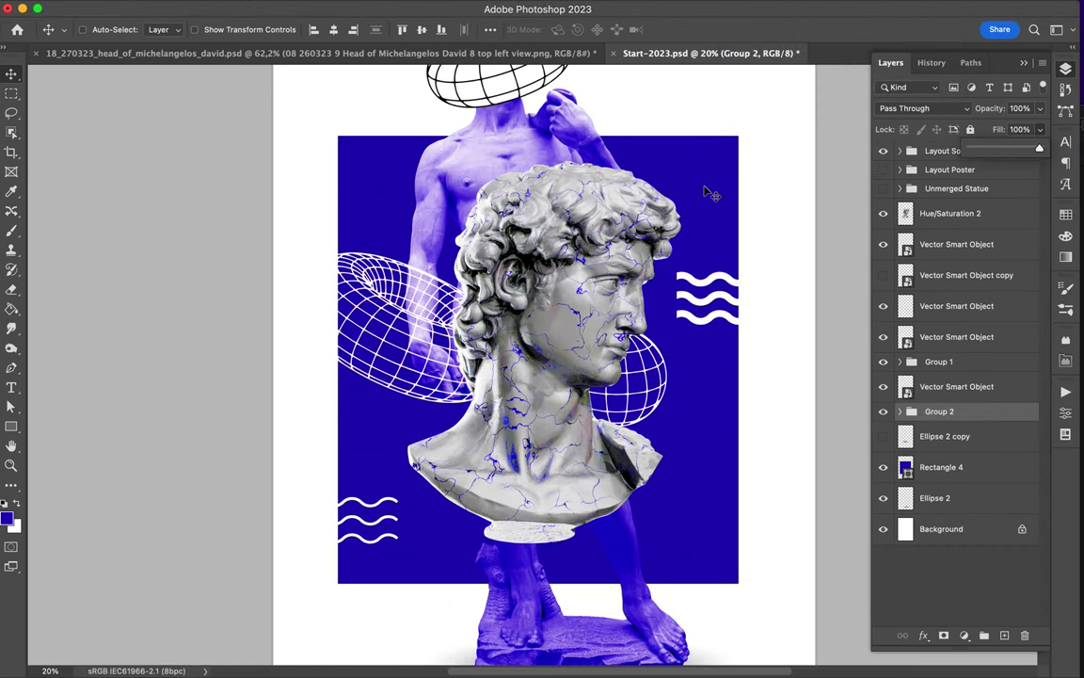
pyautogui.scroll(-2, 523, 211)
pyautogui.click(532, 282)
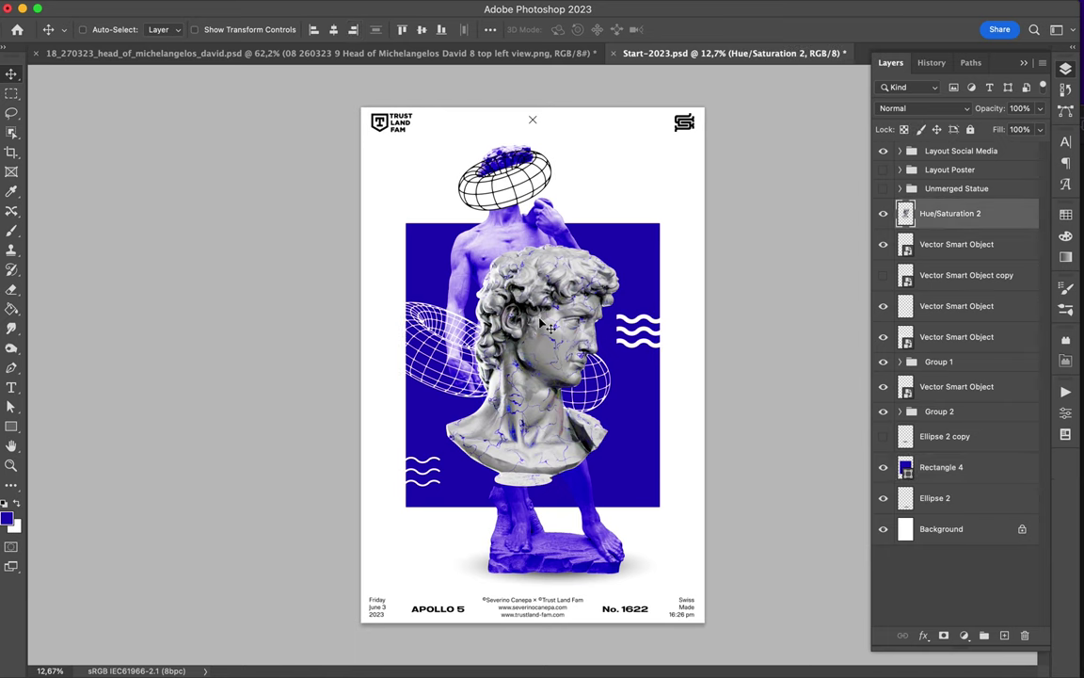
# - Alt-drag a copy of the waves to the panel's top-left and nudge the lower-left waves down-right
pyautogui.click(532, 489)
pyautogui.hotkey('ctrl', 't')
pyautogui.press('Escape')
pyautogui.moveTo(638, 329)
pyautogui.mouseDown()
pyautogui.moveTo(678, 259)
pyautogui.moveTo(425, 207)
pyautogui.mouseUp()
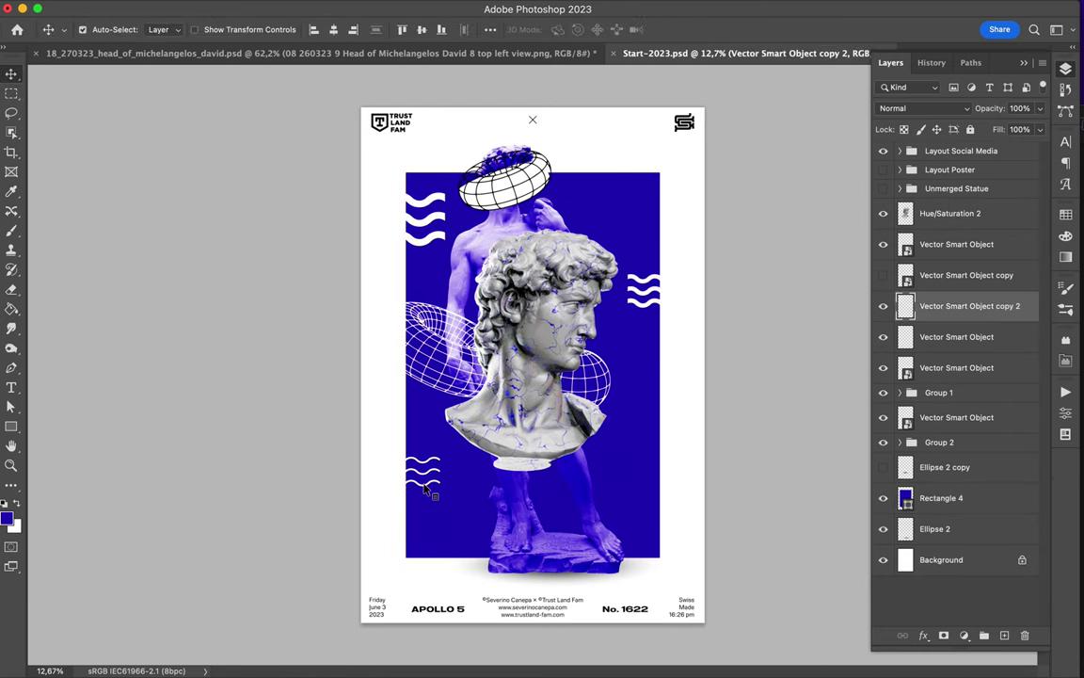
pyautogui.moveTo(425, 488); pyautogui.dragTo(461, 508)
# - Move the wireframe globe further right, below the bust
pyautogui.moveTo(593, 358)
pyautogui.mouseDown()
pyautogui.moveTo(622, 362)
pyautogui.moveTo(689, 440)
pyautogui.mouseUp()
pyautogui.scroll(3, 654, 370)
pyautogui.press('u')
pyautogui.scroll(-2, 659, 414)
pyautogui.press('v')
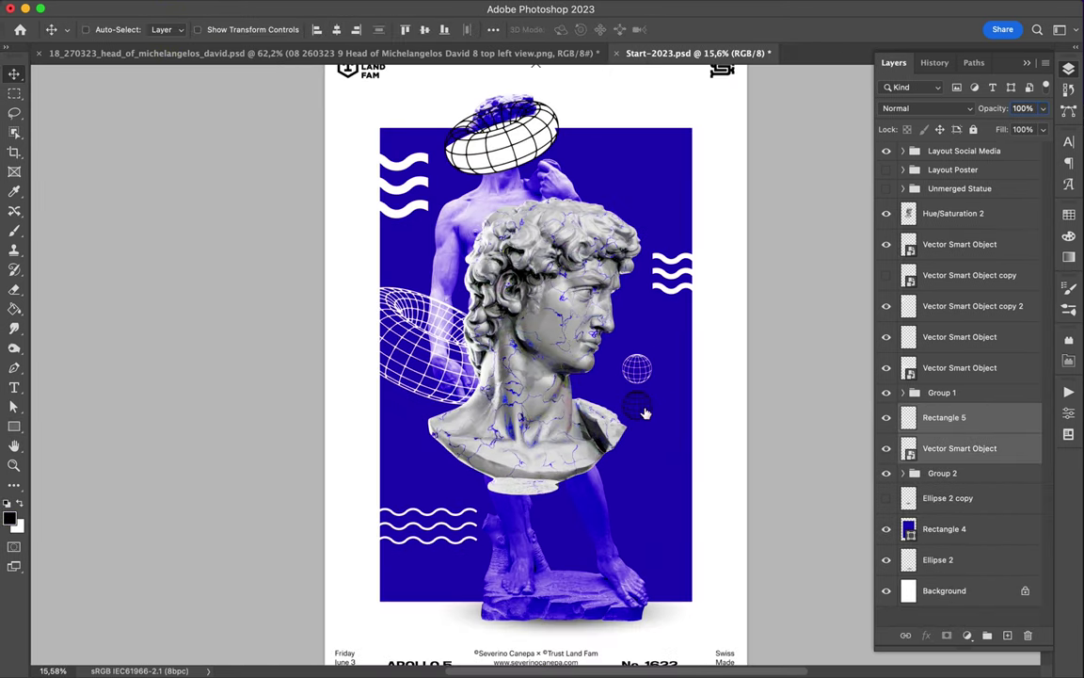
# - Draw a sampled grey rectangle and clip it to the globe copy
pyautogui.press('i')
pyautogui.click(568, 291)
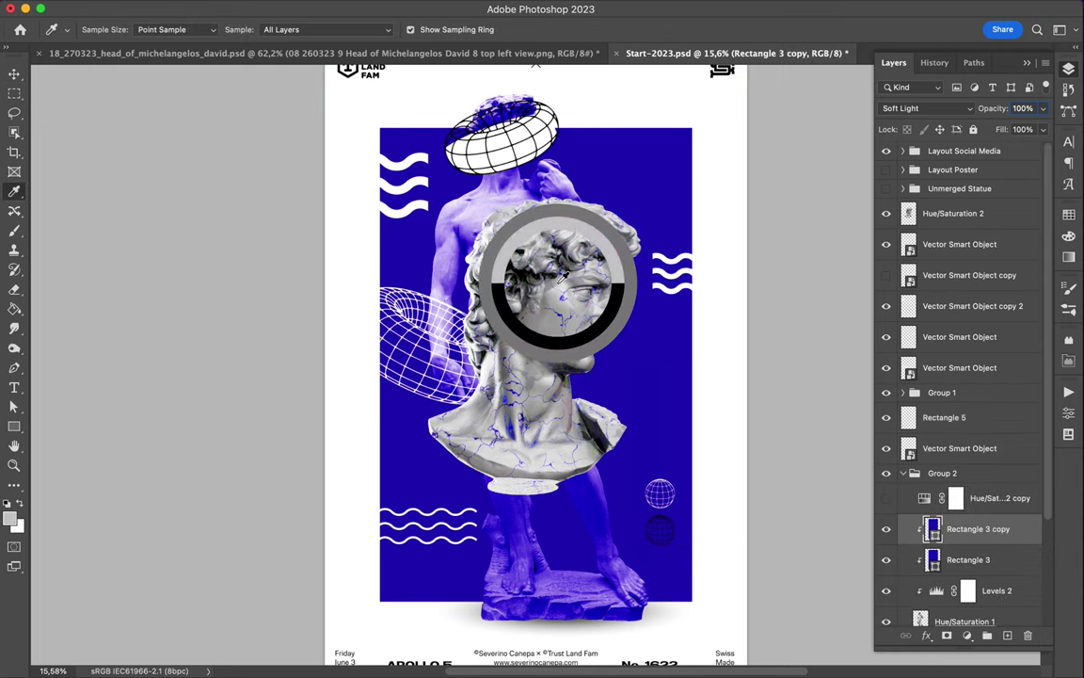
pyautogui.press('v')
pyautogui.moveTo(959, 448); pyautogui.dragTo(960, 369)
pyautogui.press('u')
pyautogui.moveTo(329, 265); pyautogui.dragTo(543, 436)
pyautogui.press('v')
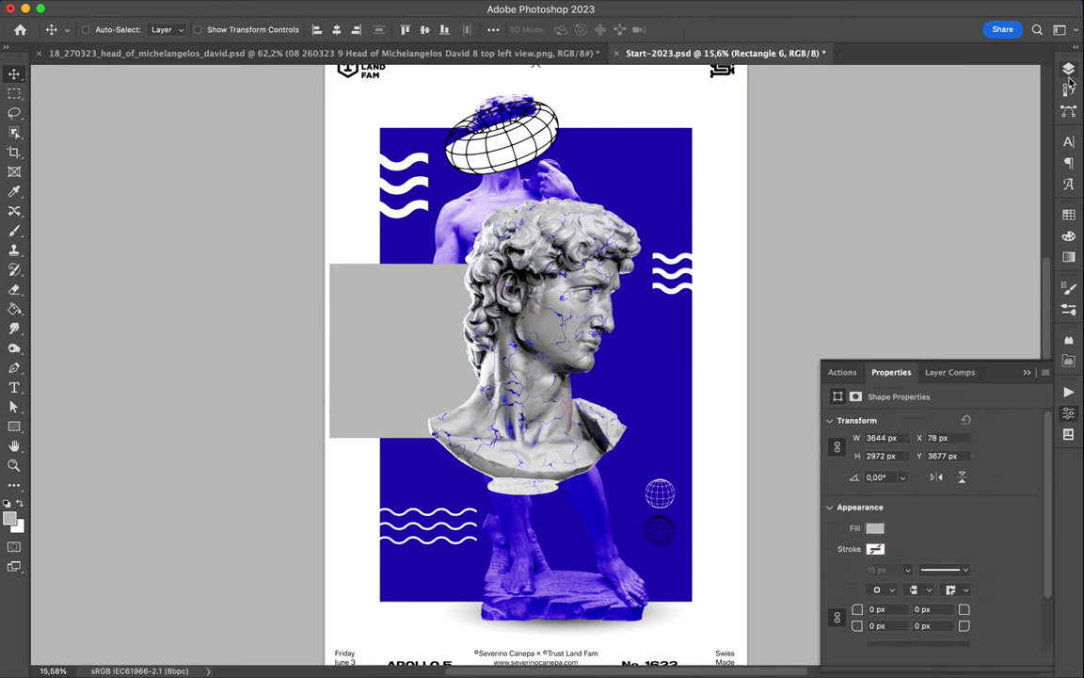
pyautogui.hotkey('ctrl', 'alt', 'g')
# - Move the wireframe torus to the top-right corner and sample yellow as the foreground colour
pyautogui.moveTo(466, 357); pyautogui.dragTo(781, 155)
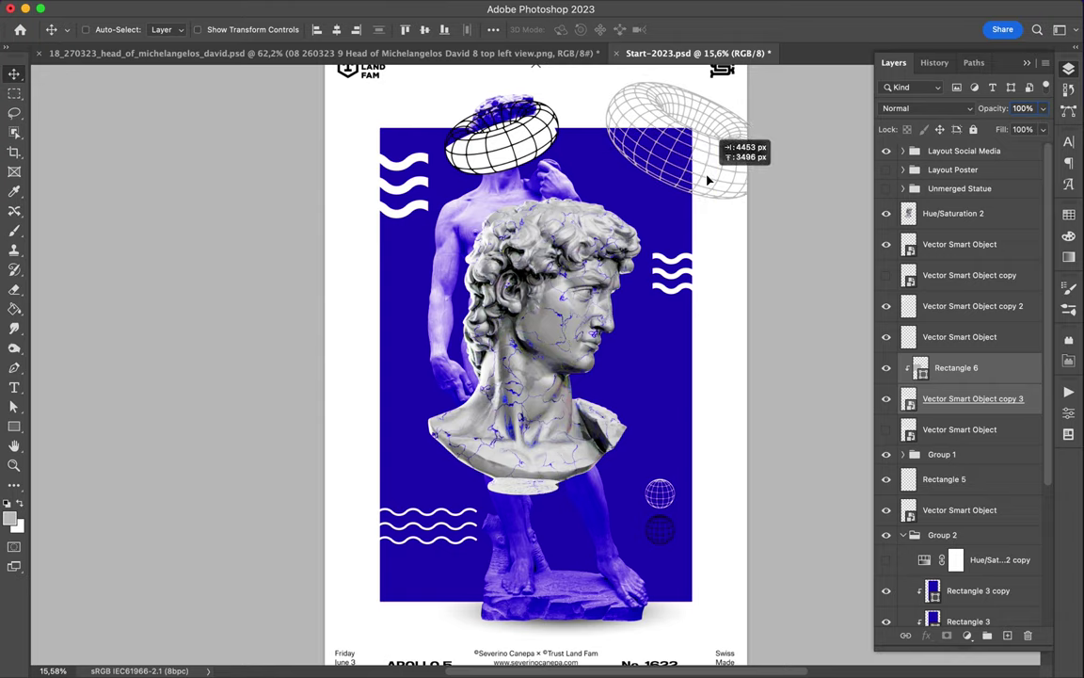
pyautogui.scroll(3, 520, 357)
pyautogui.press('i')
pyautogui.click(619, 454)
pyautogui.moveTo(623, 452); pyautogui.dragTo(617, 399)
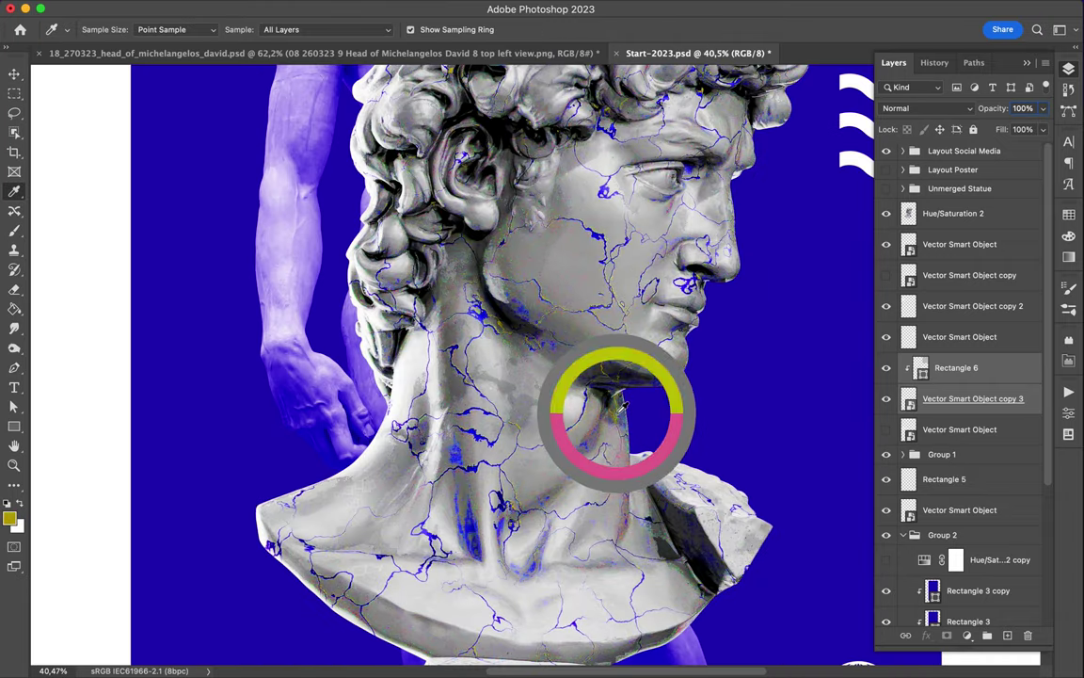
pyautogui.scroll(-5, 595, 285)
# - Copy the cracked head onto a new layer and flip it horizontally
pyautogui.press('v')
pyautogui.click(954, 213)
pyautogui.press('m')
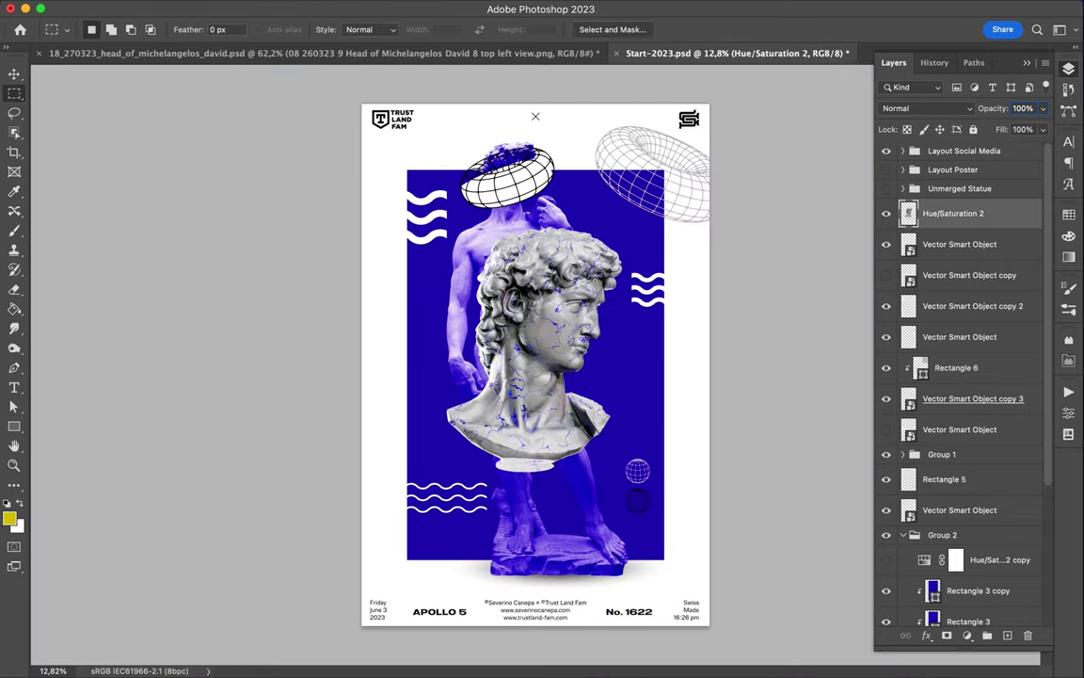
pyautogui.hotkey('ctrl', 'shift', 'c')
pyautogui.hotkey('ctrl', 'v')
pyautogui.hotkey('ctrl', 't')
pyautogui.click(145, 8)
pyautogui.click(399, 653)
pyautogui.press('Return')
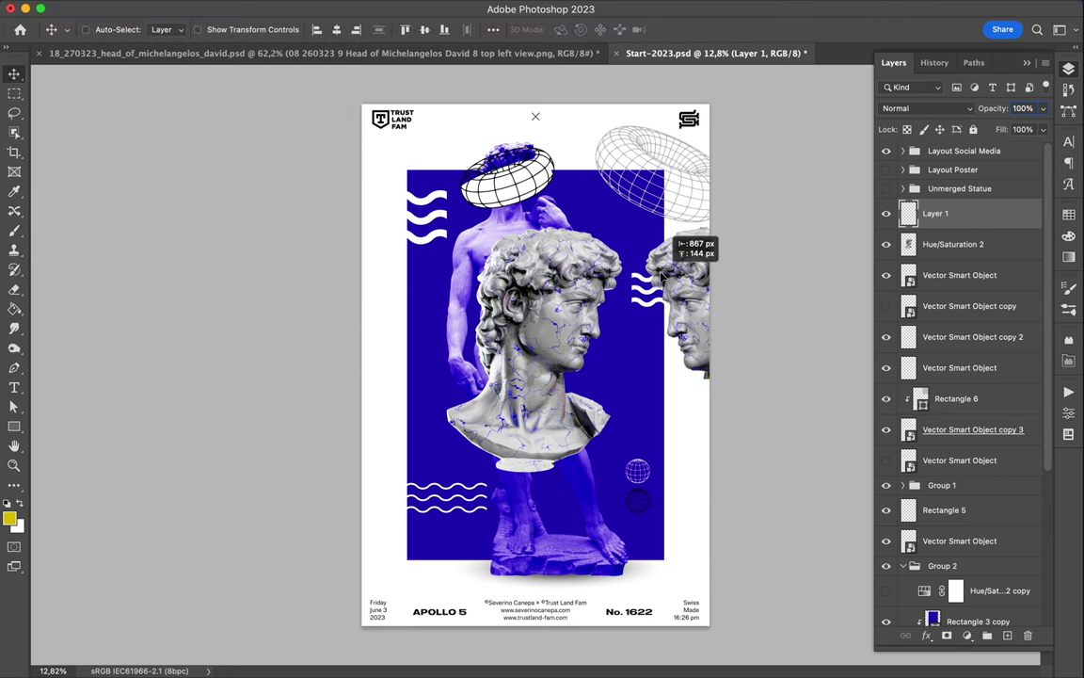
# - Slide the mirrored head to the panel's right edge, beneath the raised waves layer
pyautogui.moveTo(960, 367); pyautogui.dragTo(960, 229)
pyautogui.moveTo(658, 282); pyautogui.dragTo(659, 248)
pyautogui.scroll(1, 682, 252)
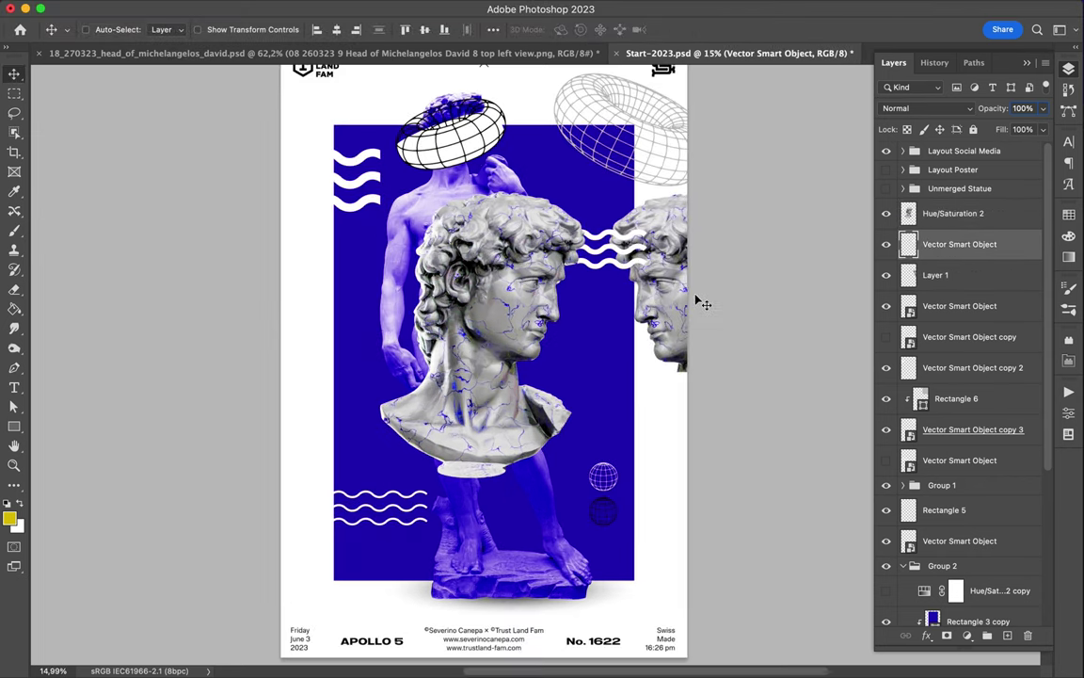
pyautogui.scroll(-1, 532, 343)
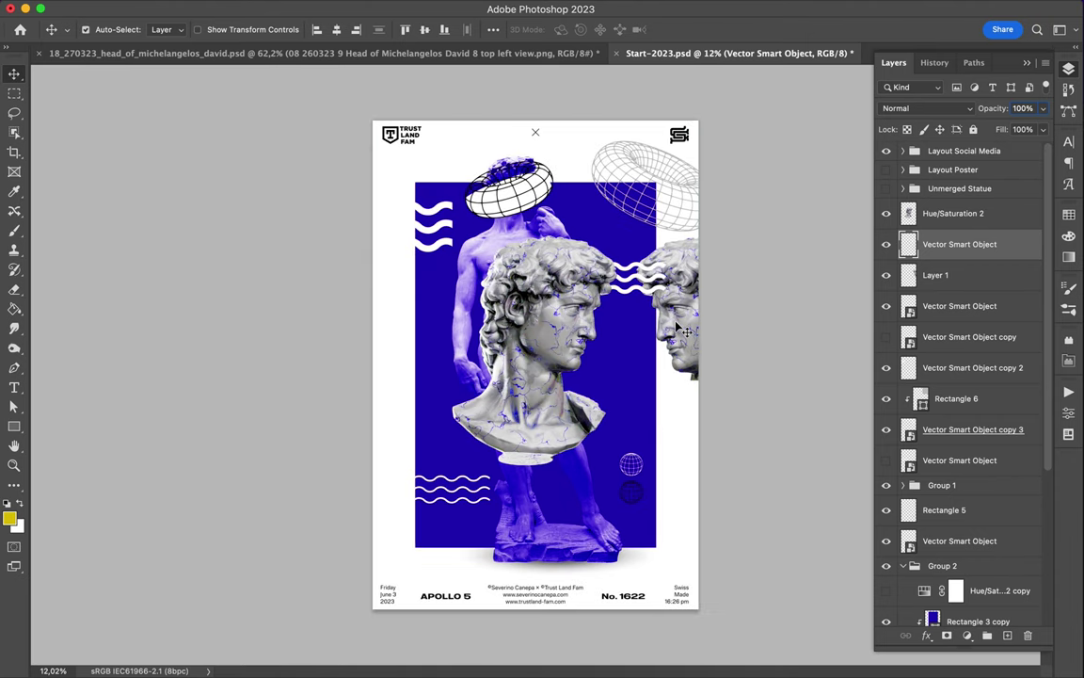
pyautogui.moveTo(676, 327); pyautogui.dragTo(639, 328)
pyautogui.moveTo(957, 372); pyautogui.dragTo(957, 379)
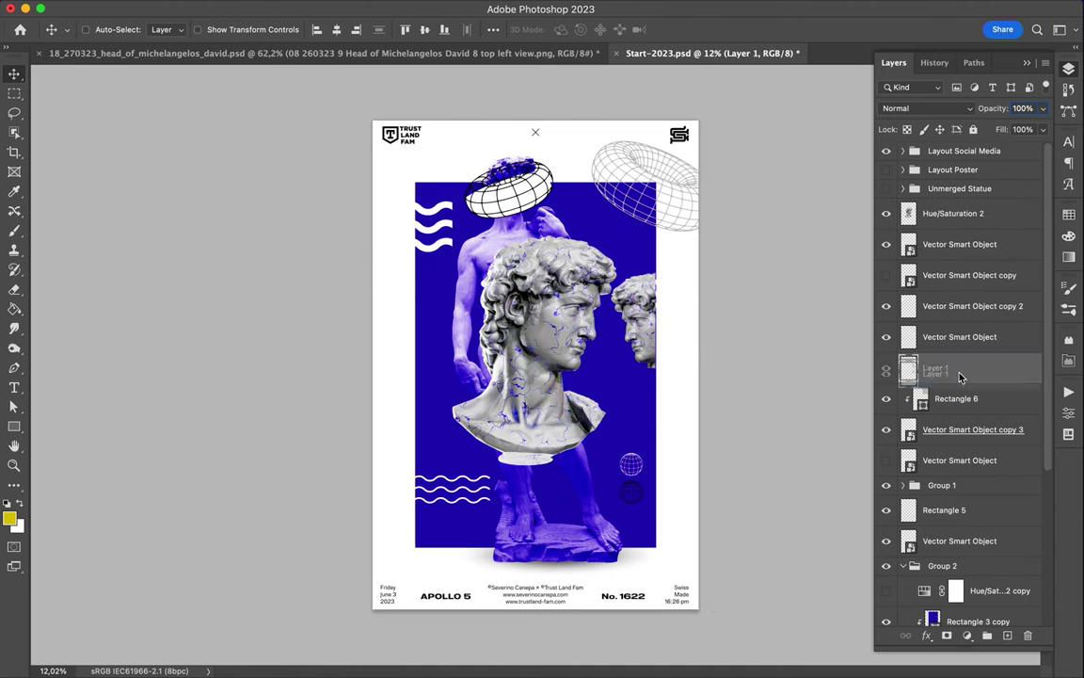
pyautogui.scroll(5, 650, 407)
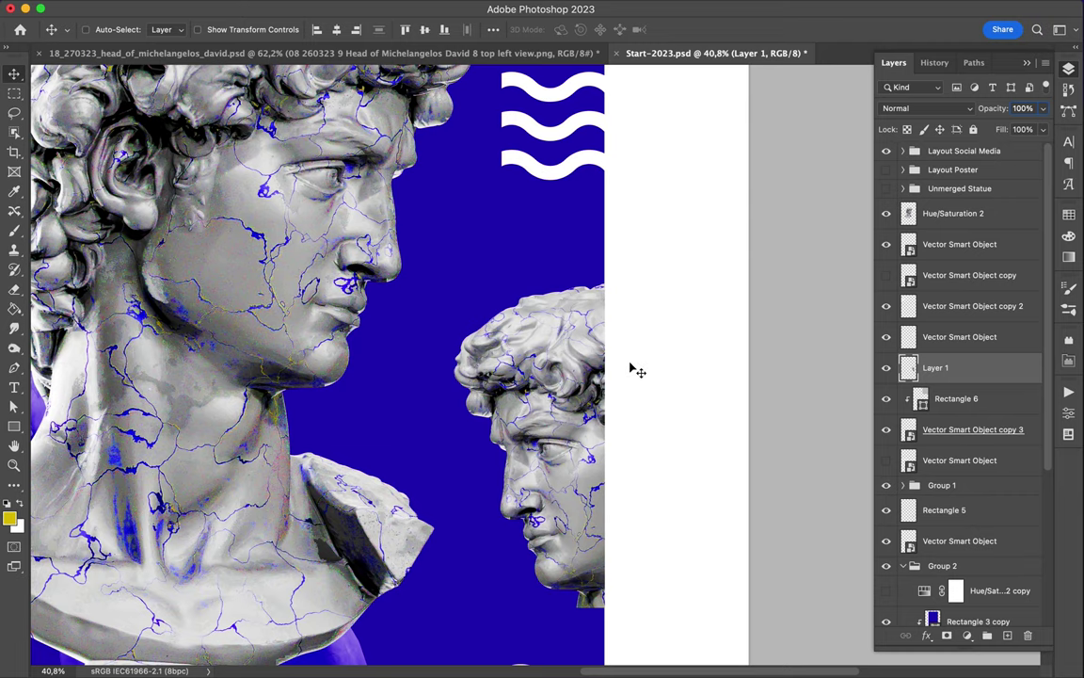
pyautogui.scroll(-5, 641, 381)
# - Save the poster and fill a new layer with dark navy
pyautogui.hotkey('ctrl', 's')
pyautogui.hotkey('ctrl', 'shift', 'alt', 'n')
pyautogui.press('i')
pyautogui.click(403, 450)
pyautogui.press('a')
pyautogui.click(9, 518)
pyautogui.press('Return')
pyautogui.hotkey('alt', 'BackSpace')
# - Blur the navy layer with a 161.8-pixel Gaussian Blur
pyautogui.moveTo(936, 212); pyautogui.dragTo(942, 247)
pyautogui.click(382, 10)
pyautogui.moveTo(828, 303); pyautogui.dragTo(908, 311)
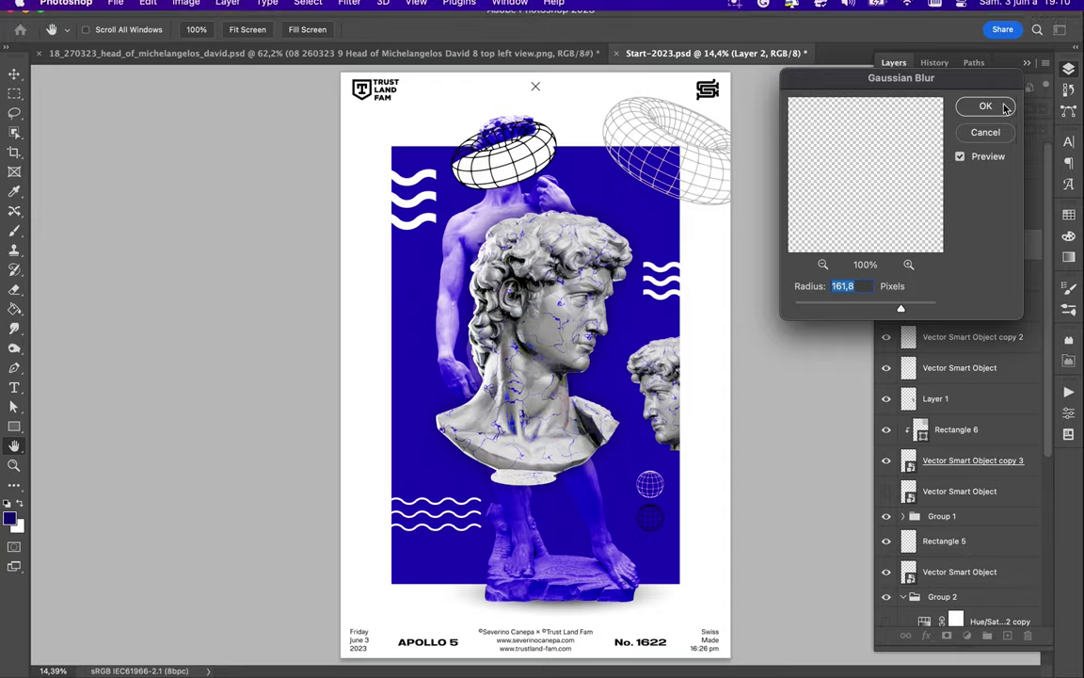
pyautogui.click(986, 106)
# - Duplicate the blurred navy layer, set the copy to Vivid Light, and open Rectangle 4's fill picker
pyautogui.hotkey('ctrl', 'j')
pyautogui.press('m')
pyautogui.click(922, 109)
pyautogui.click(906, 348)
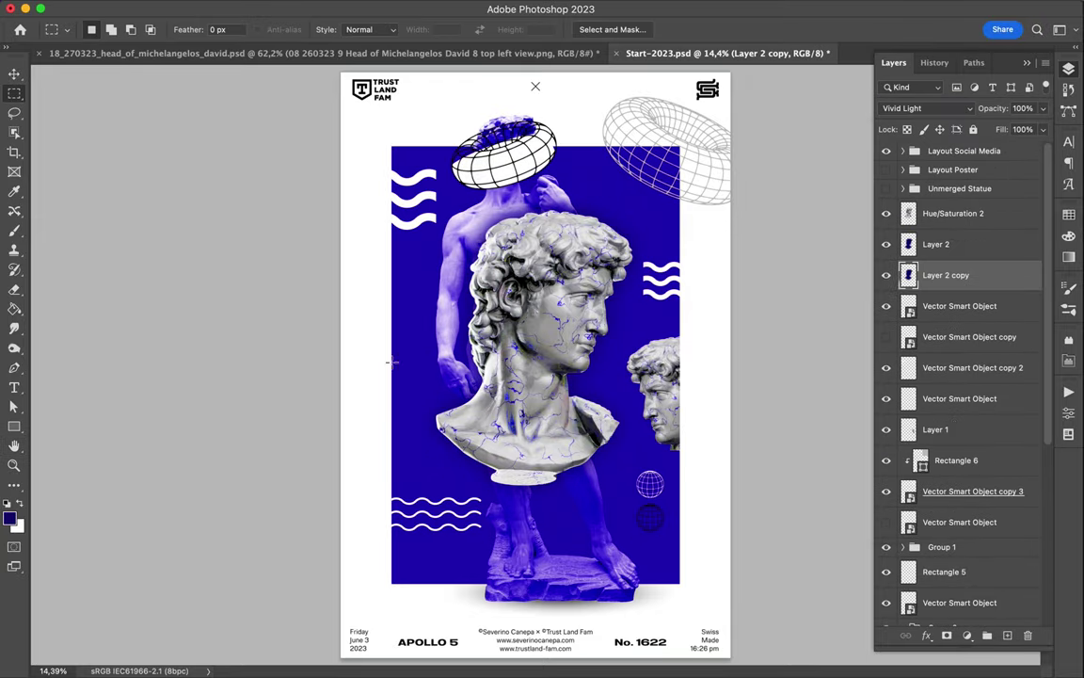
pyautogui.scroll(2, 589, 268)
pyautogui.scroll(5, 588, 268)
pyautogui.scroll(3, 589, 268)
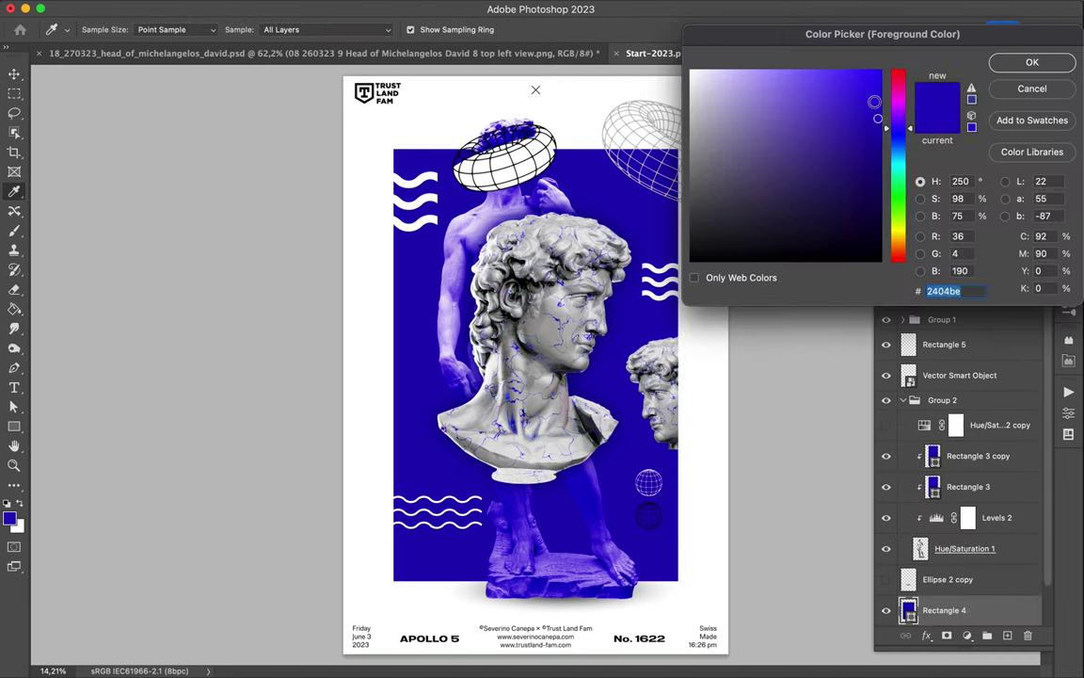
pyautogui.click(223, 29)
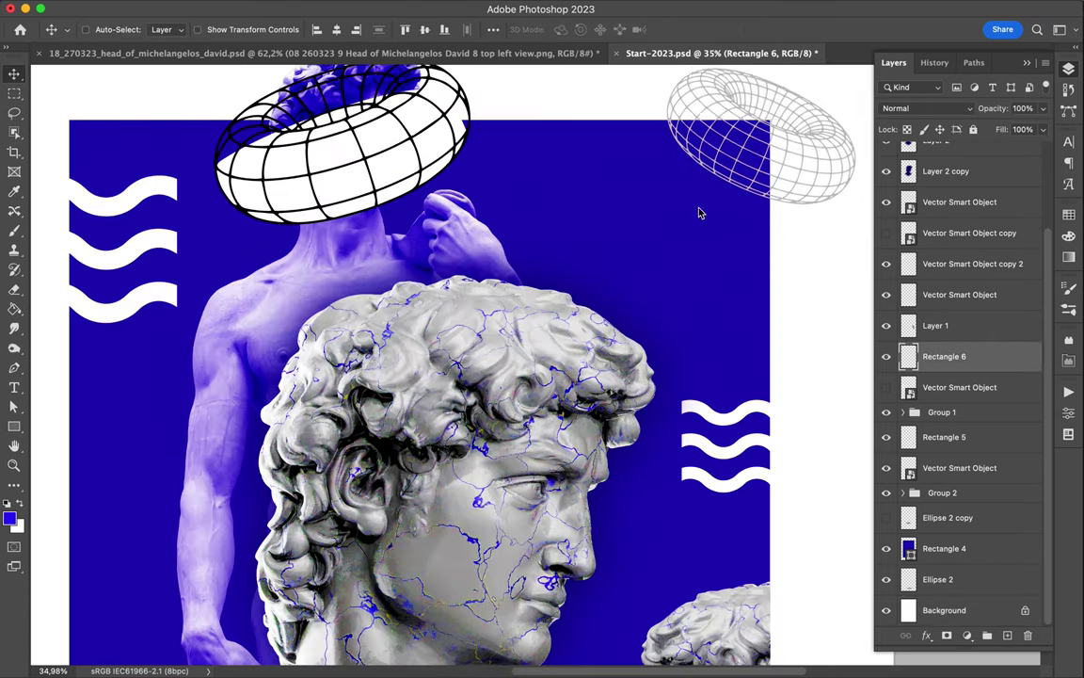
# - Draw a clipped rectangle over the bottom globe and select the dark middle globe
pyautogui.scroll(-2, 562, 242)
pyautogui.scroll(-3, 636, 355)
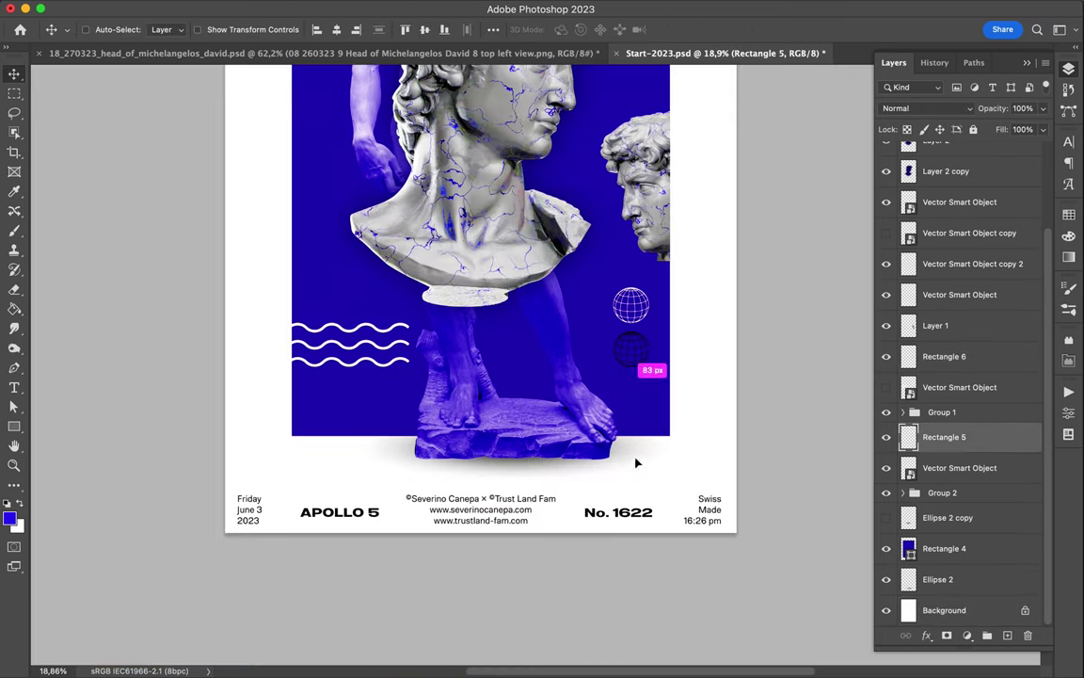
pyautogui.moveTo(605, 438); pyautogui.dragTo(658, 491)
pyautogui.press('v')
pyautogui.click(636, 365)
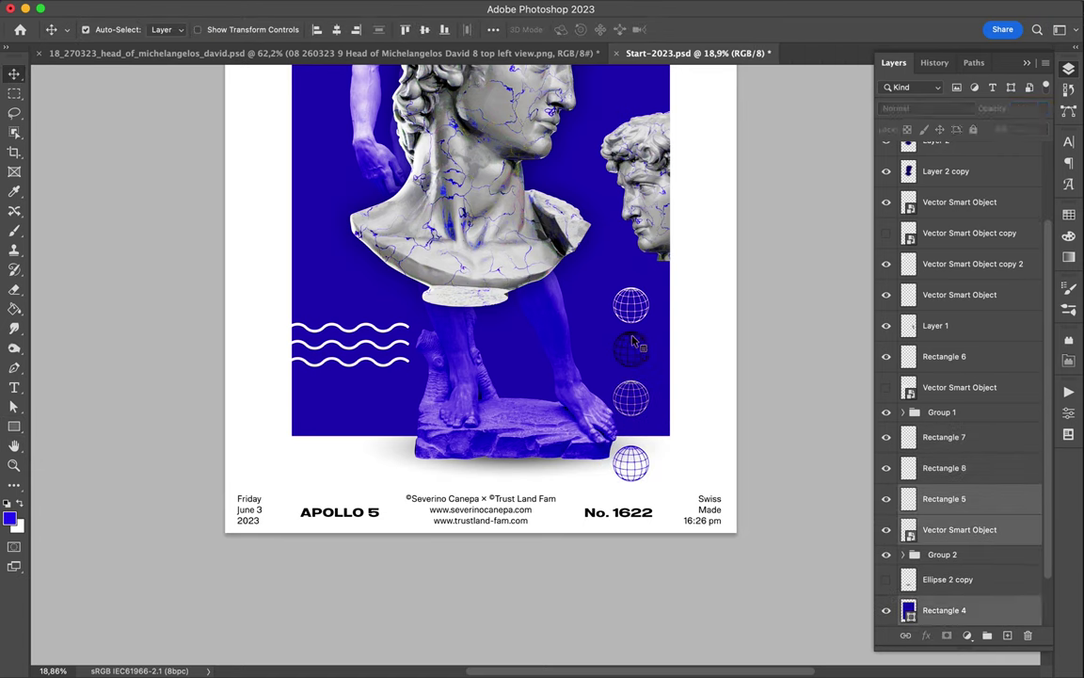
# - Align the four wireframe globes into one vertical column at the lower right
pyautogui.click(493, 29)
pyautogui.scroll(-2, 944, 553)
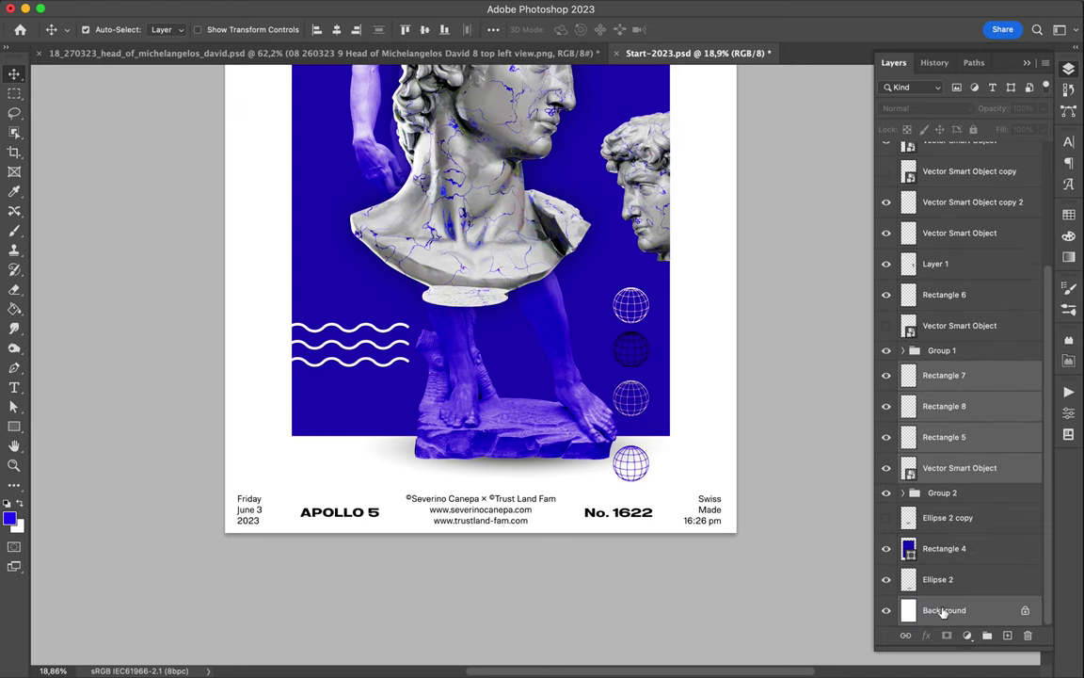
pyautogui.click(493, 29)
pyautogui.scroll(3, 656, 343)
pyautogui.press('Return')
pyautogui.scroll(-2, 639, 341)
pyautogui.click(638, 341)
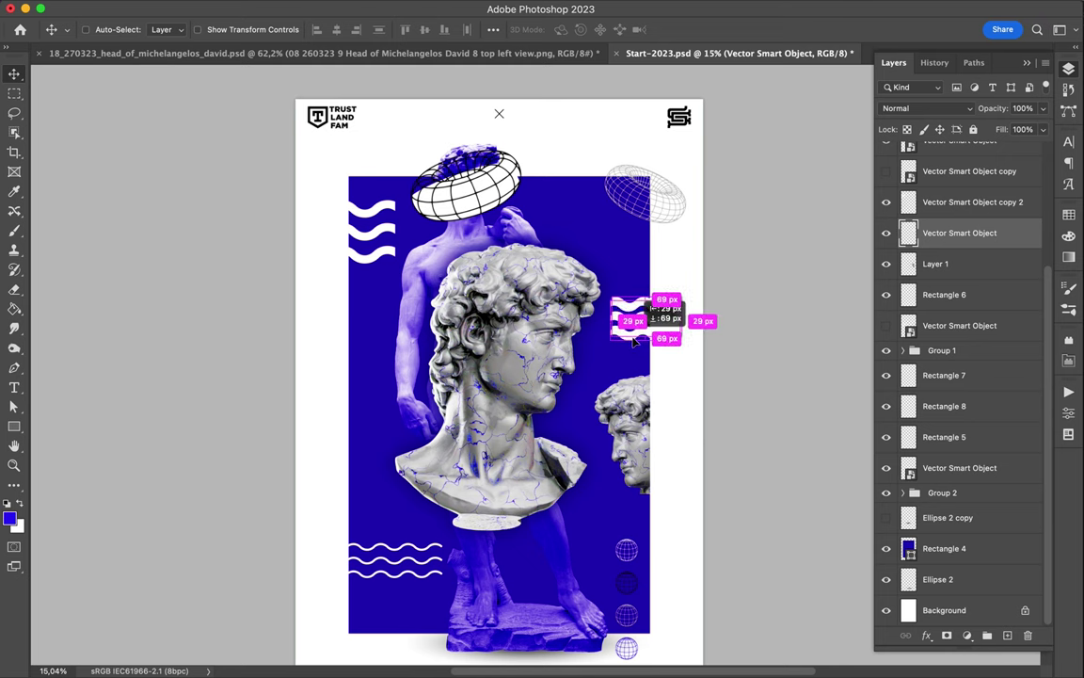
# - Duplicate the right-side waves and merge a black rectangle into the copy past the panel edge
pyautogui.moveTo(634, 341); pyautogui.dragTo(631, 339)
pyautogui.press('u')
pyautogui.moveTo(712, 360); pyautogui.dragTo(739, 359)
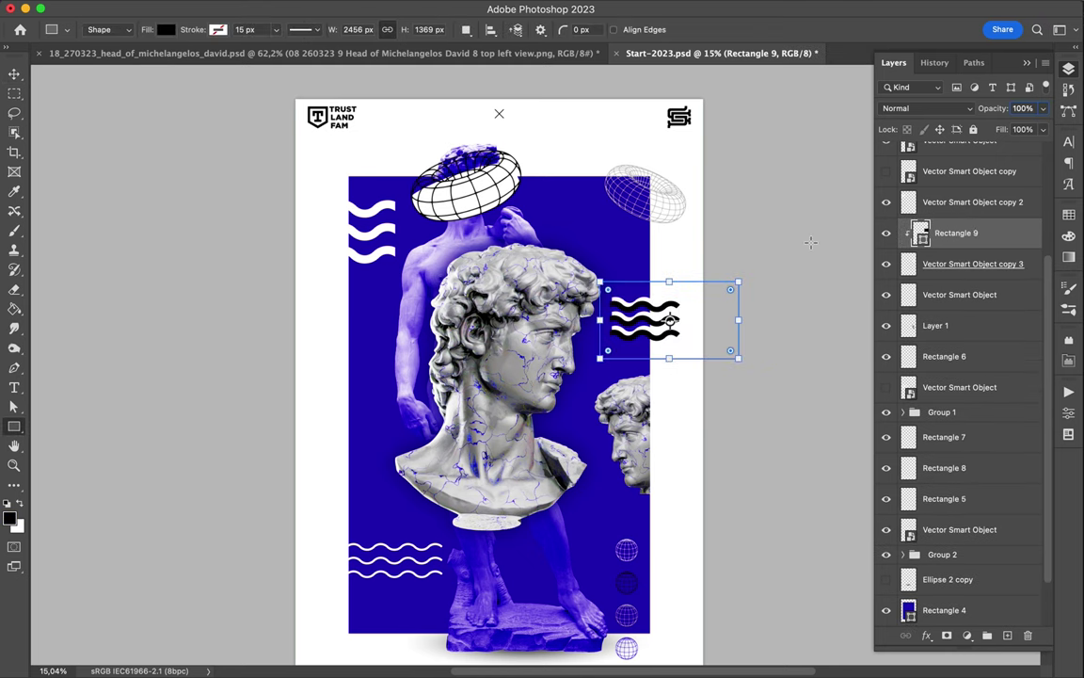
pyautogui.hotkey('ctrl', 'e')
pyautogui.press('v')
pyautogui.scroll(5, 530, 360)
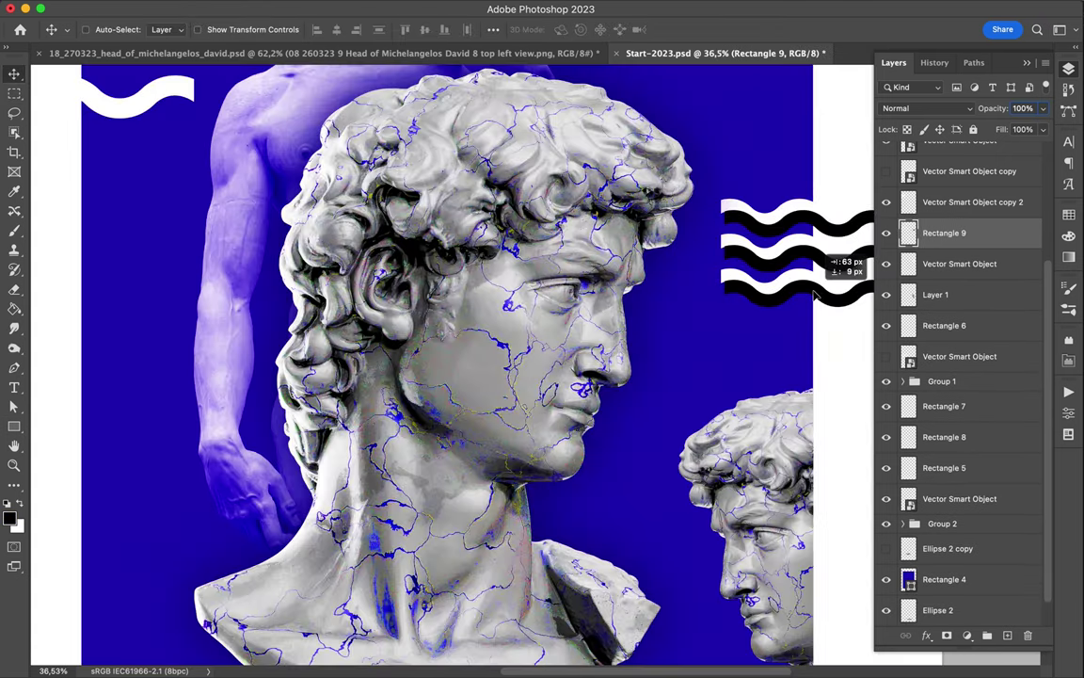
pyautogui.moveTo(815, 294); pyautogui.dragTo(713, 294)
pyautogui.scroll(-5, 724, 302)
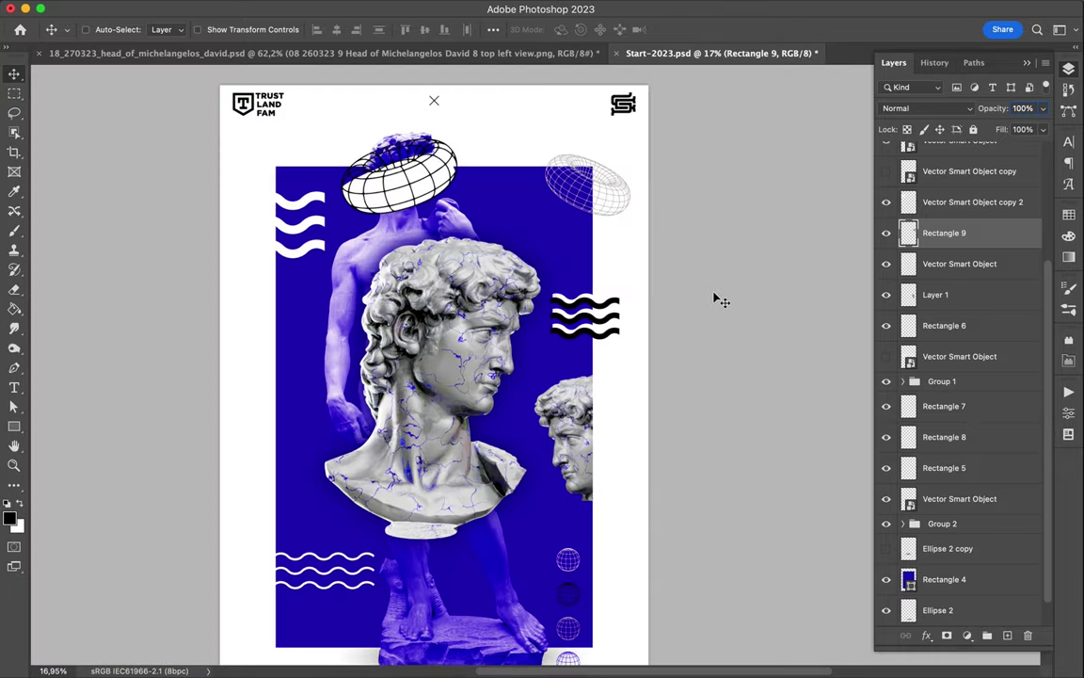
# - Set the mirrored head to Multiply and duplicate the blue background rectangle layer
pyautogui.click(970, 201)
pyautogui.click(936, 295)
pyautogui.click(969, 110)
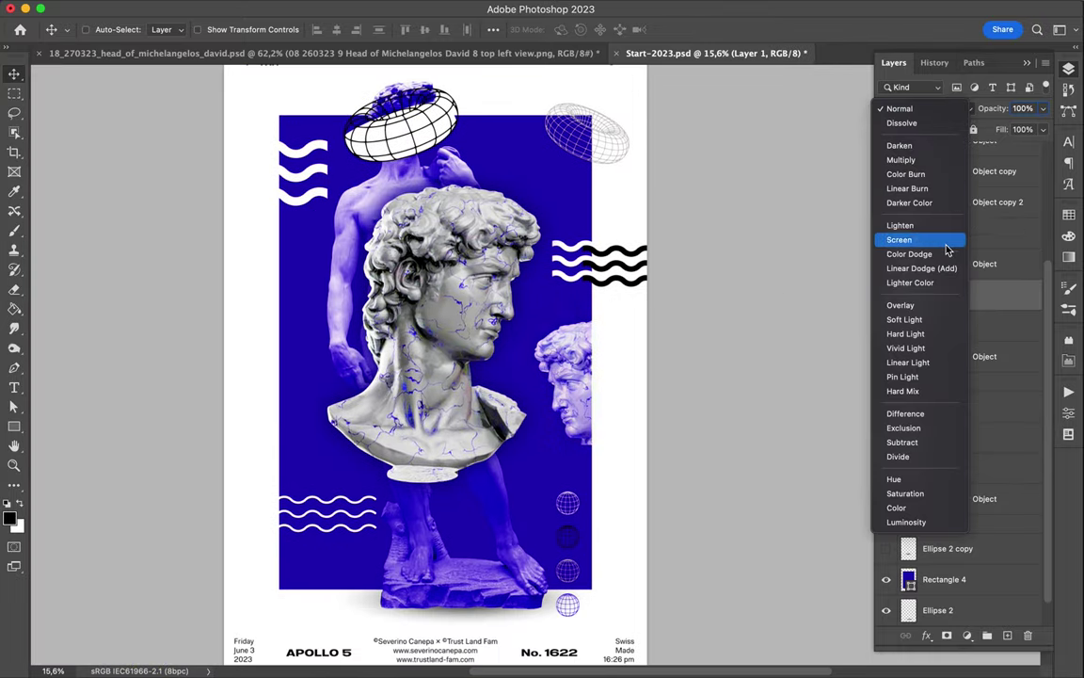
pyautogui.click(901, 160)
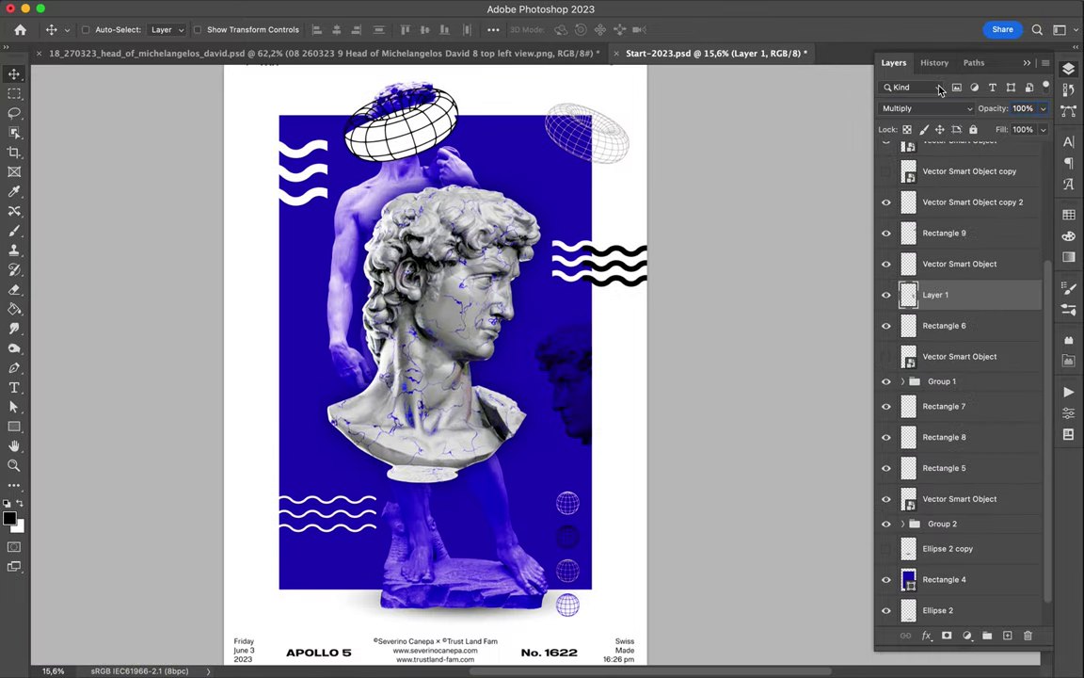
pyautogui.scroll(2, 376, 295)
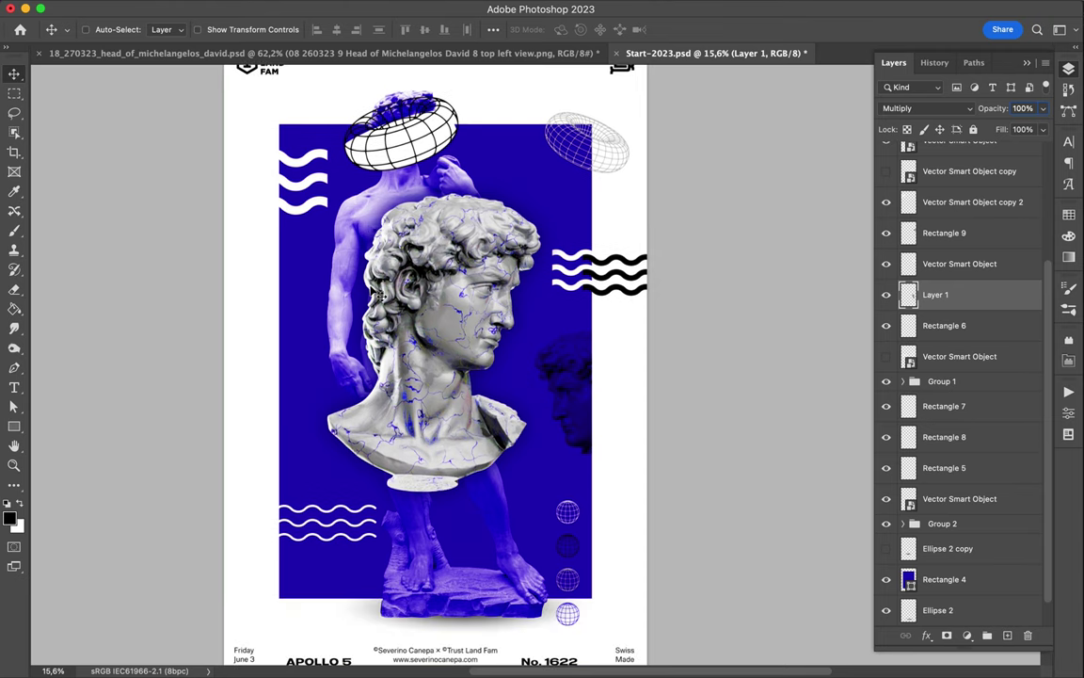
pyautogui.click(912, 556)
pyautogui.hotkey('ctrl', 'j')
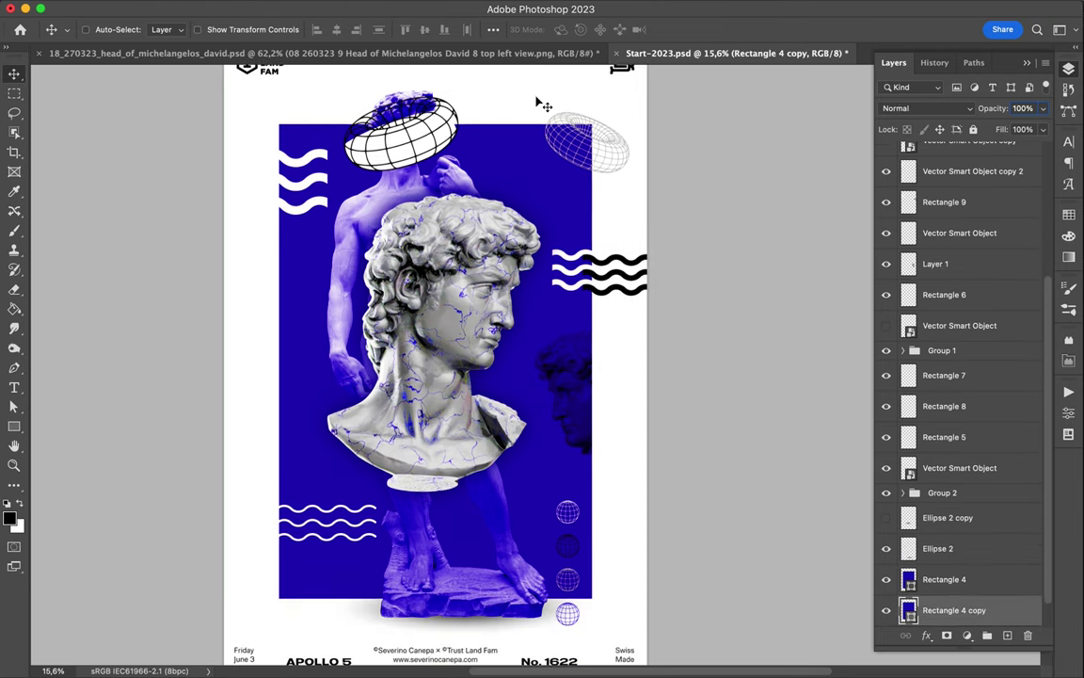
# - Convert the blue rectangle copy and apply a Gaussian Blur to it
pyautogui.click(382, 8)
pyautogui.click(603, 263)
pyautogui.click(538, 286)
pyautogui.press('Return')
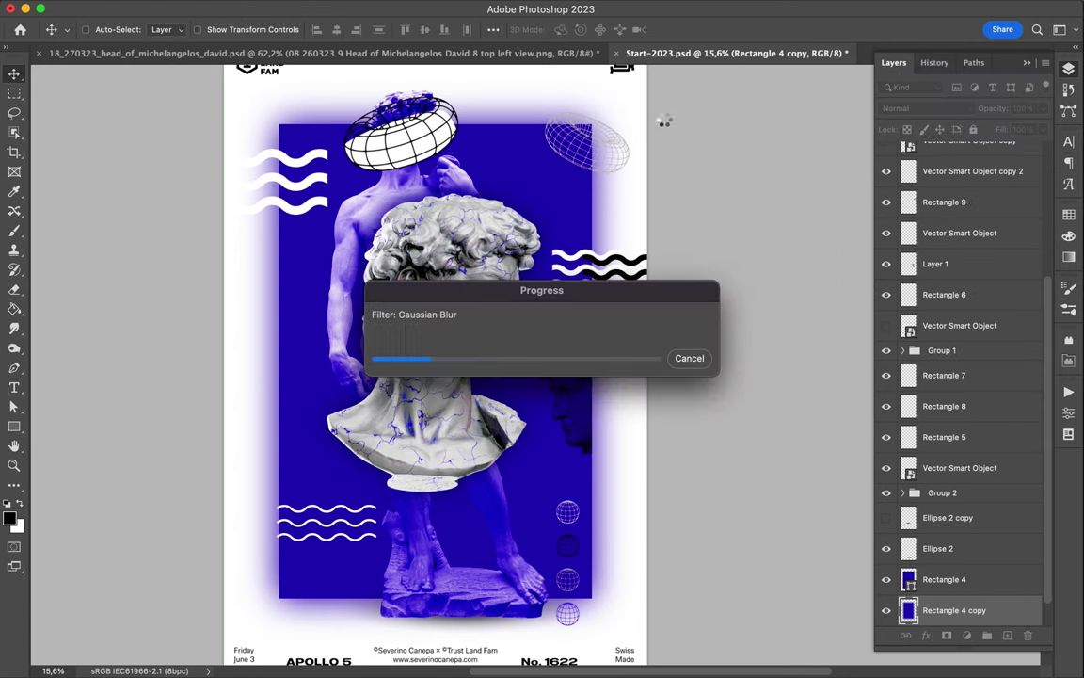
pyautogui.hotkey('ctrl', '0')
# - Warp the blurred copy's top, left and bottom-right edges into a soft surrounding glow
pyautogui.hotkey('ctrl', 't')
pyautogui.rightClick(465, 173)
pyautogui.click(510, 316)
pyautogui.moveTo(477, 97); pyautogui.dragTo(535, 94)
pyautogui.moveTo(357, 448); pyautogui.dragTo(381, 449)
pyautogui.moveTo(357, 281); pyautogui.dragTo(372, 279)
pyautogui.moveTo(714, 615); pyautogui.dragTo(715, 656)
pyautogui.moveTo(595, 111); pyautogui.dragTo(583, 133)
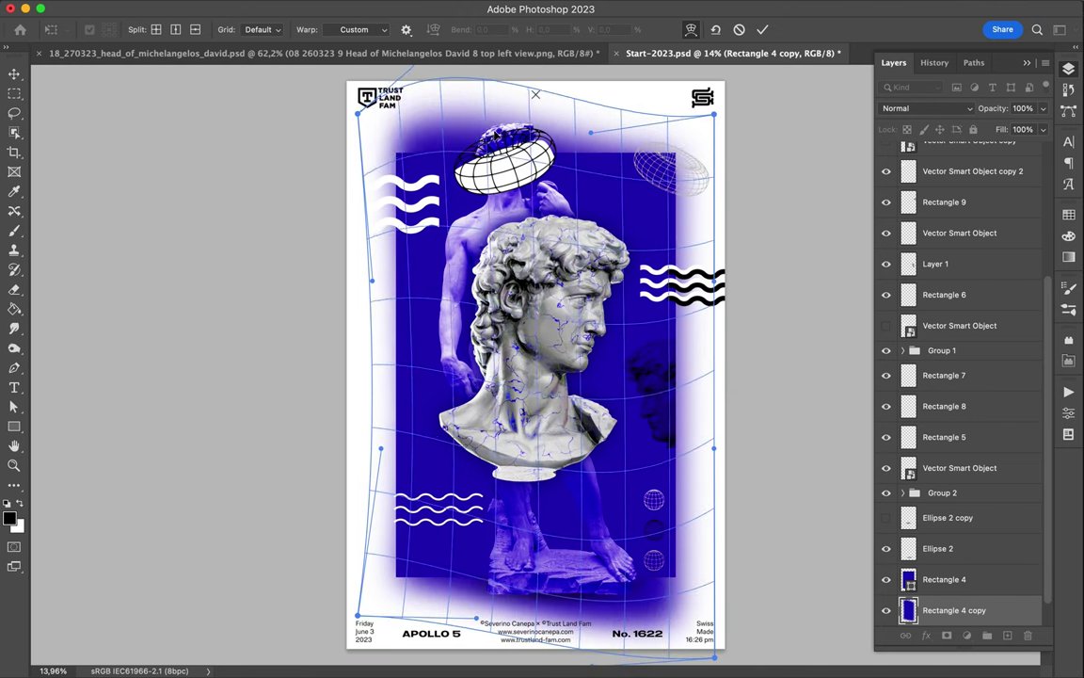
pyautogui.press('Return')
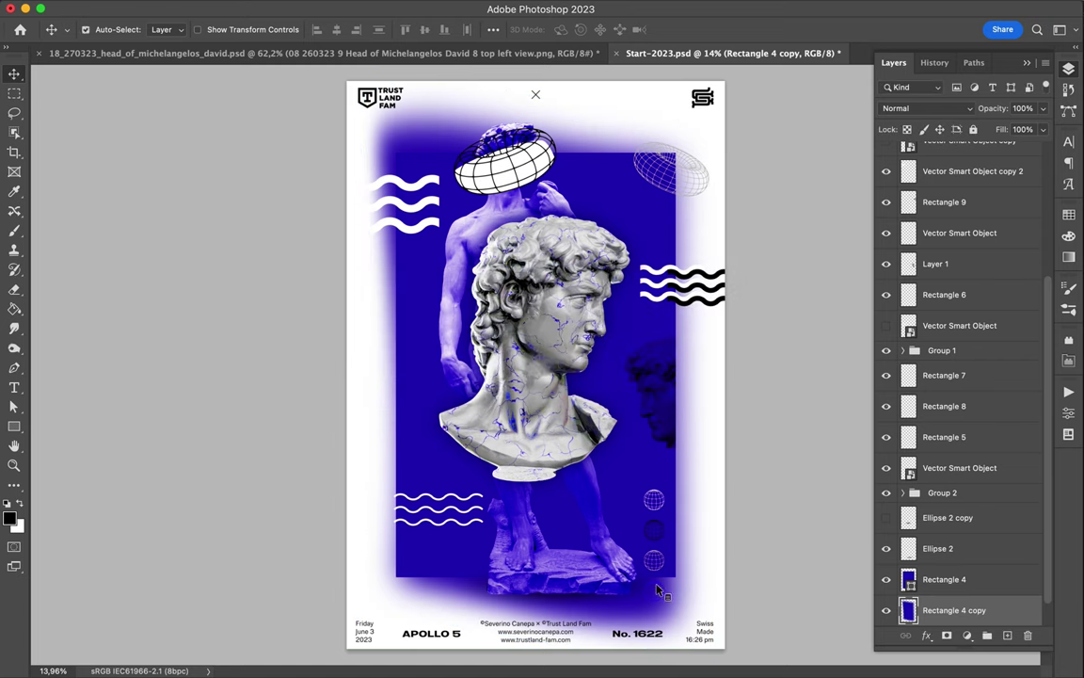
pyautogui.moveTo(499, 509); pyautogui.dragTo(433, 511)
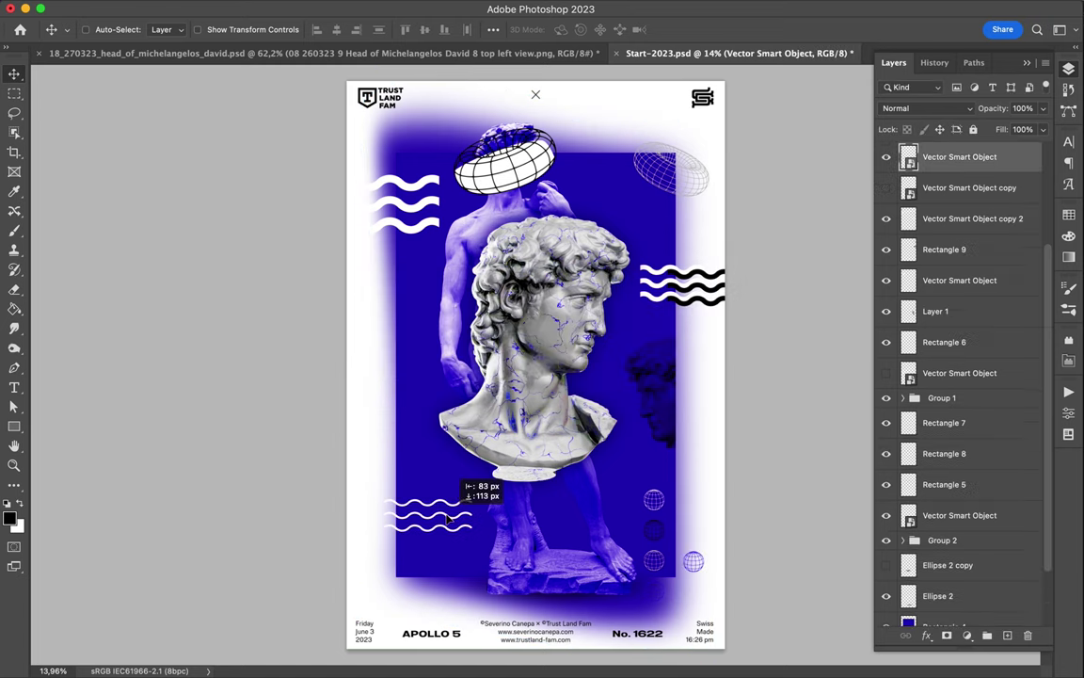
# - Move the wave copy to the poster top and clip a blue-filled rectangle to it
pyautogui.moveTo(426, 229); pyautogui.dragTo(536, 160)
pyautogui.press('u')
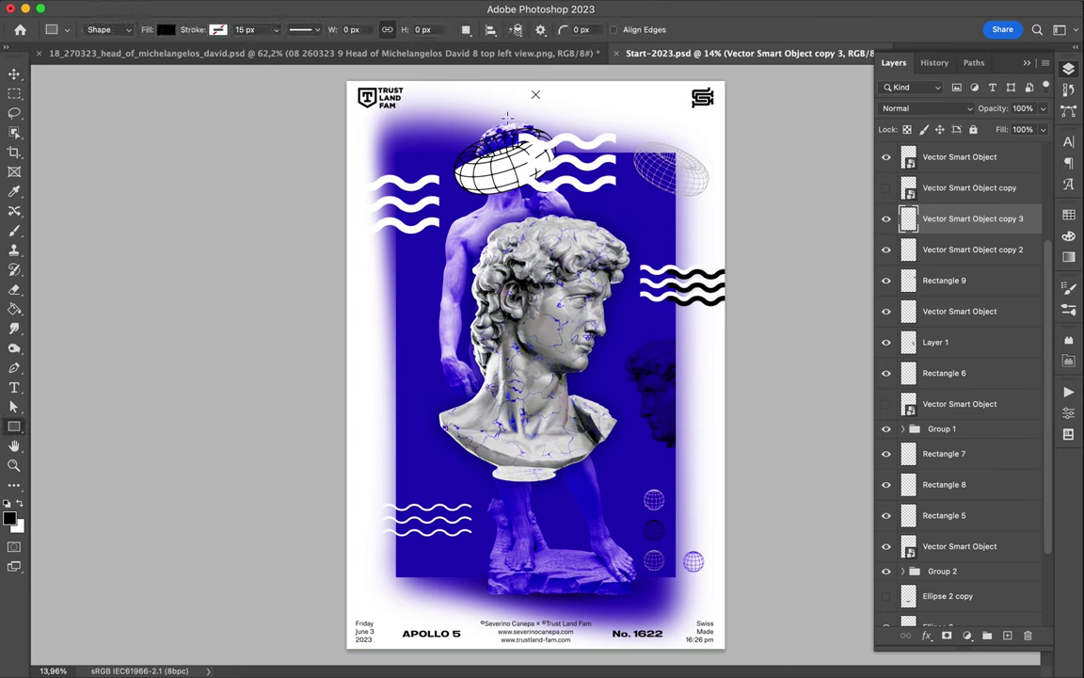
pyautogui.moveTo(508, 120); pyautogui.dragTo(623, 202)
pyautogui.click(223, 29)
pyautogui.click(198, 111)
pyautogui.press('v')
pyautogui.press('F7')
# - Rotate the blue waves upright and move them lower in the layer stack
pyautogui.hotkey('ctrl', 't')
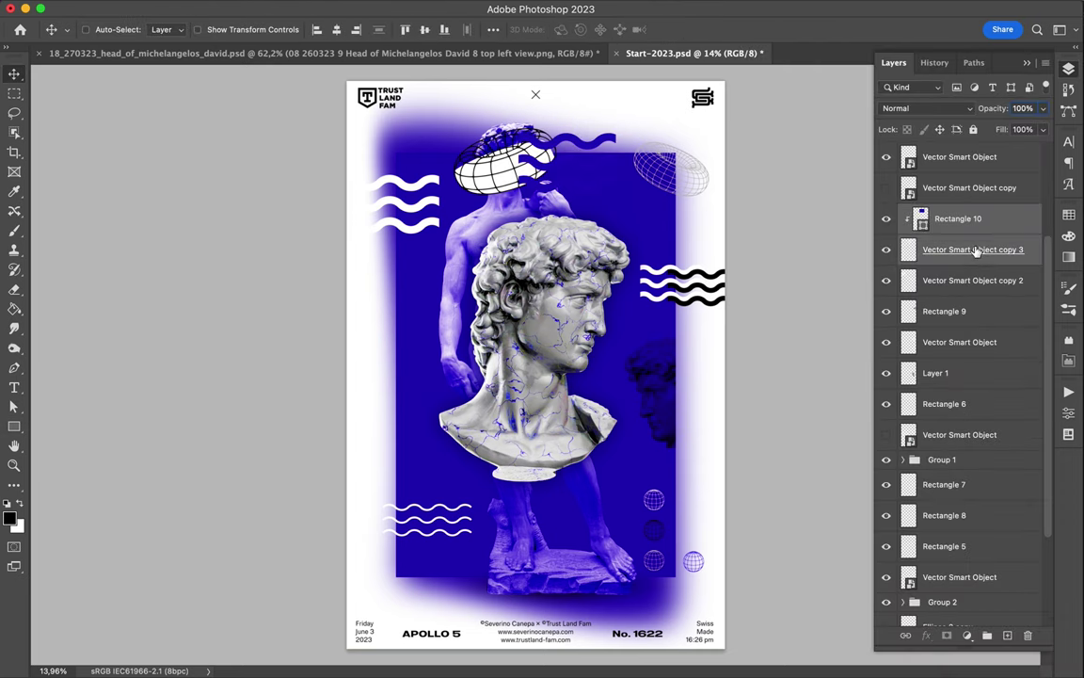
pyautogui.click(226, 33)
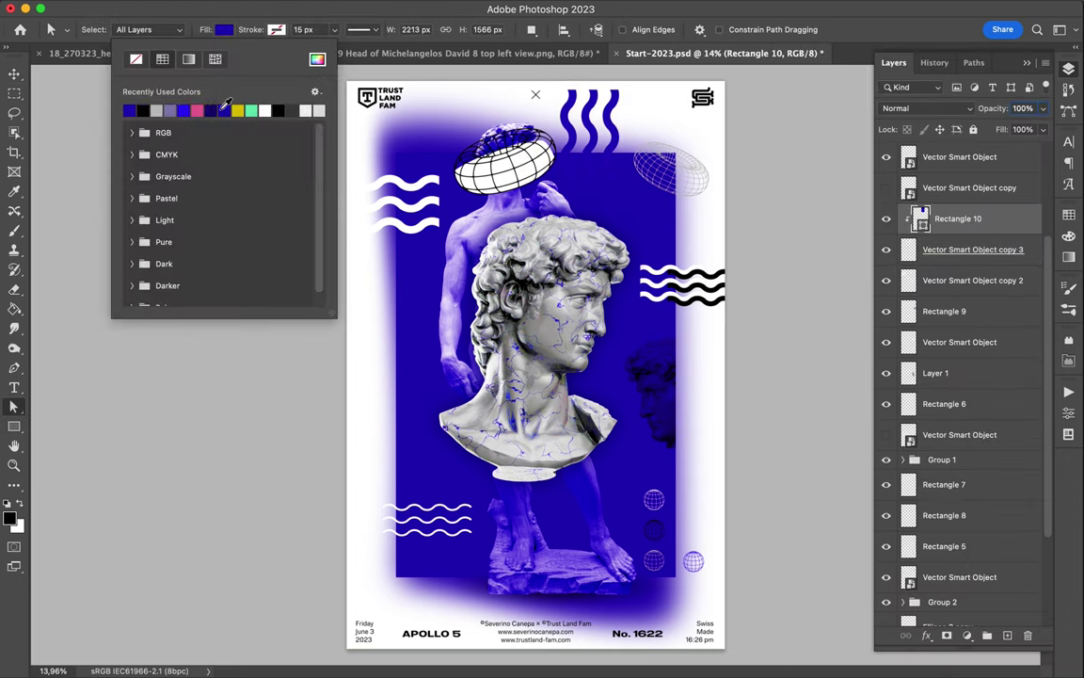
pyautogui.scroll(3, 536, 103)
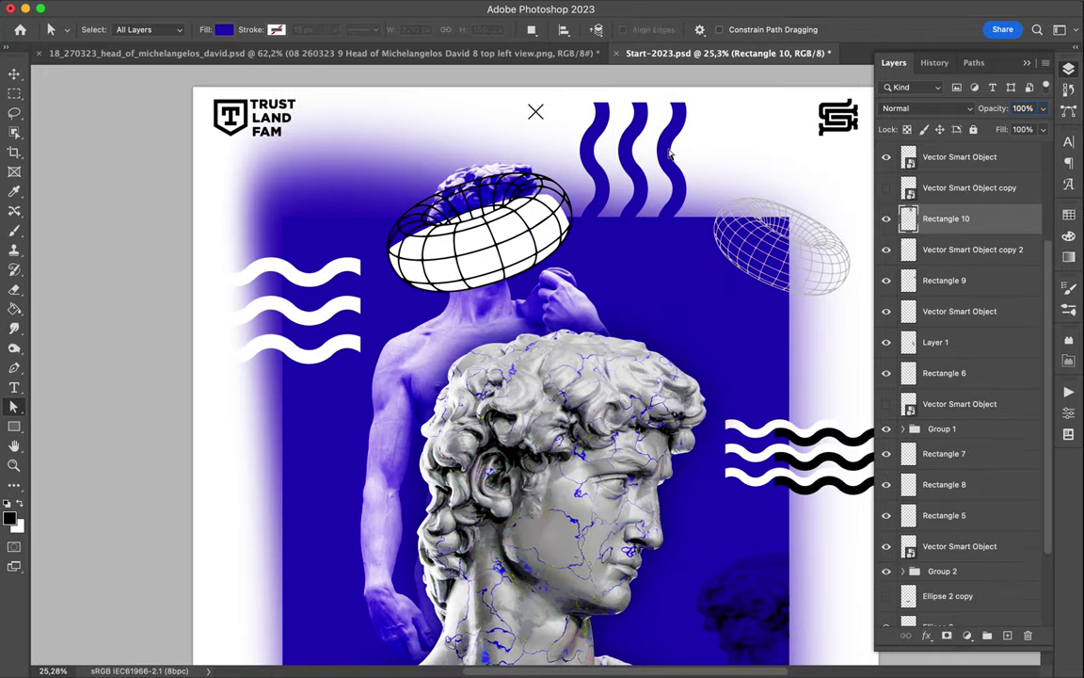
pyautogui.press('v')
pyautogui.click(670, 155)
pyautogui.click(612, 260)
pyautogui.hotkey('ctrl', '0')
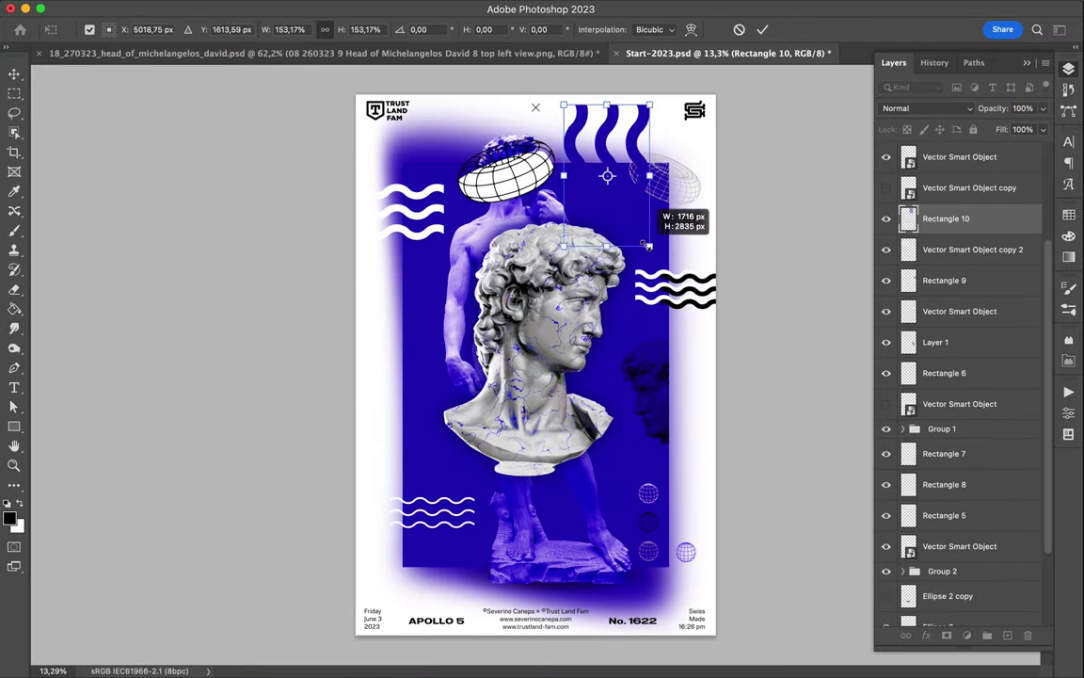
pyautogui.press('Return')
pyautogui.moveTo(946, 219); pyautogui.dragTo(987, 424)
# - Duplicate the waves, merge a clipped grey rectangle into the copy, and place it left of the head
pyautogui.hotkey('ctrl', 'j')
pyautogui.press('u')
pyautogui.moveTo(380, 327); pyautogui.dragTo(496, 496)
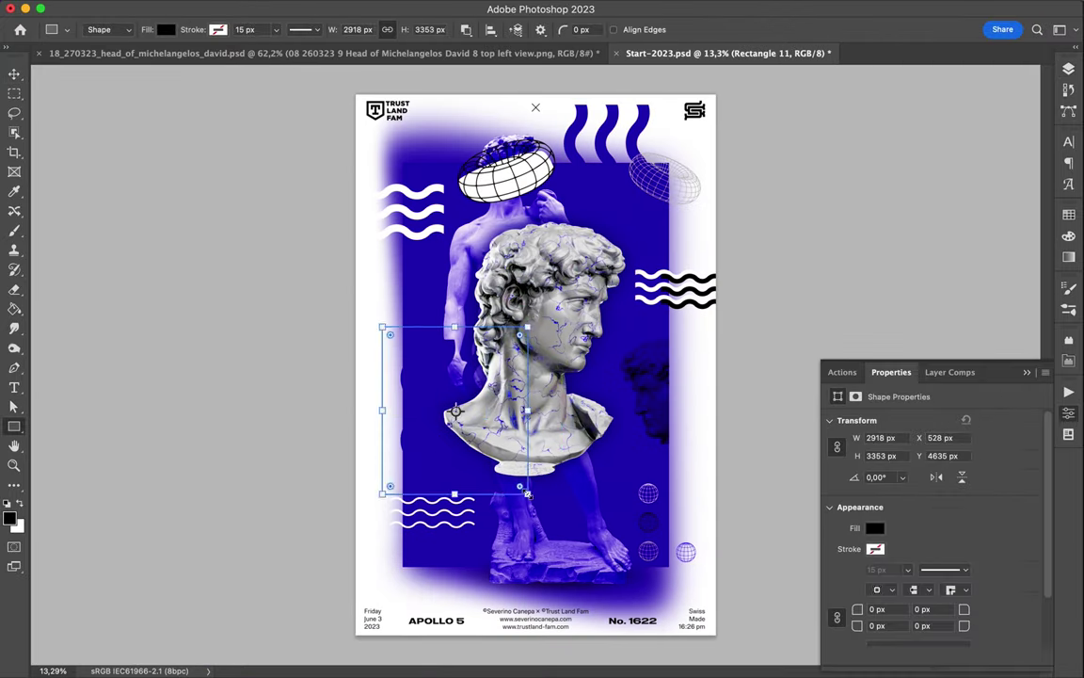
pyautogui.hotkey('ctrl', 'alt', 'g')
pyautogui.press('v')
pyautogui.hotkey('ctrl', 'e')
pyautogui.moveTo(444, 387)
pyautogui.mouseDown()
pyautogui.moveTo(402, 394)
pyautogui.moveTo(439, 397)
pyautogui.mouseUp()
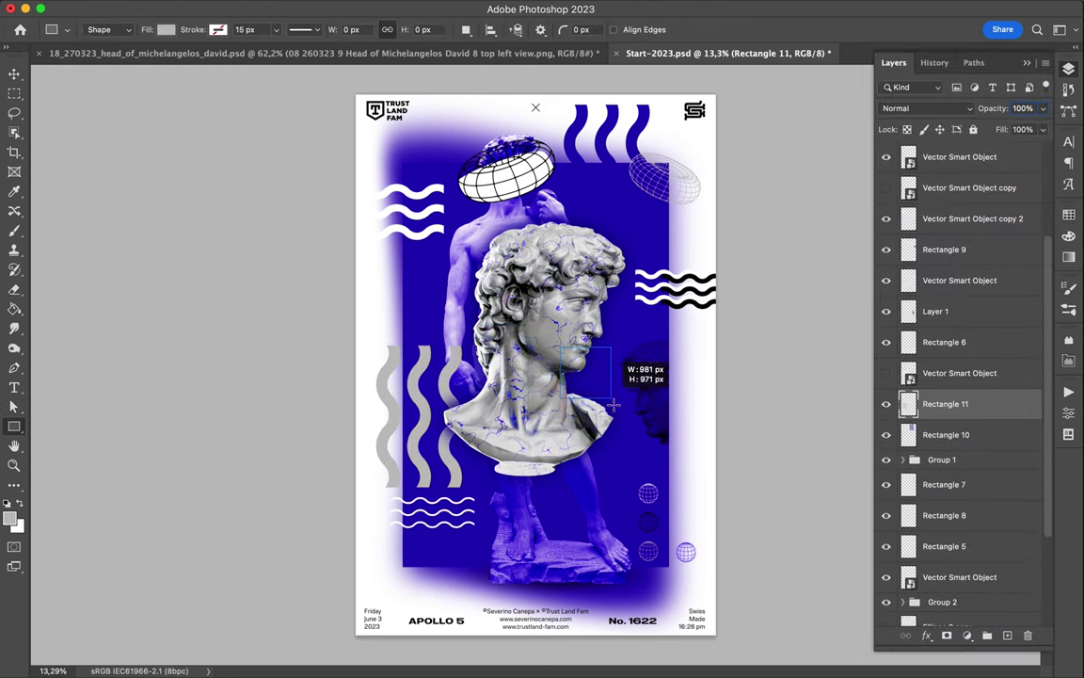
# - Draw a grey box beside the neck and nudge the grey waves down and left
pyautogui.moveTo(612, 405); pyautogui.dragTo(618, 414)
pyautogui.press('v')
pyautogui.moveTo(463, 379); pyautogui.dragTo(448, 414)
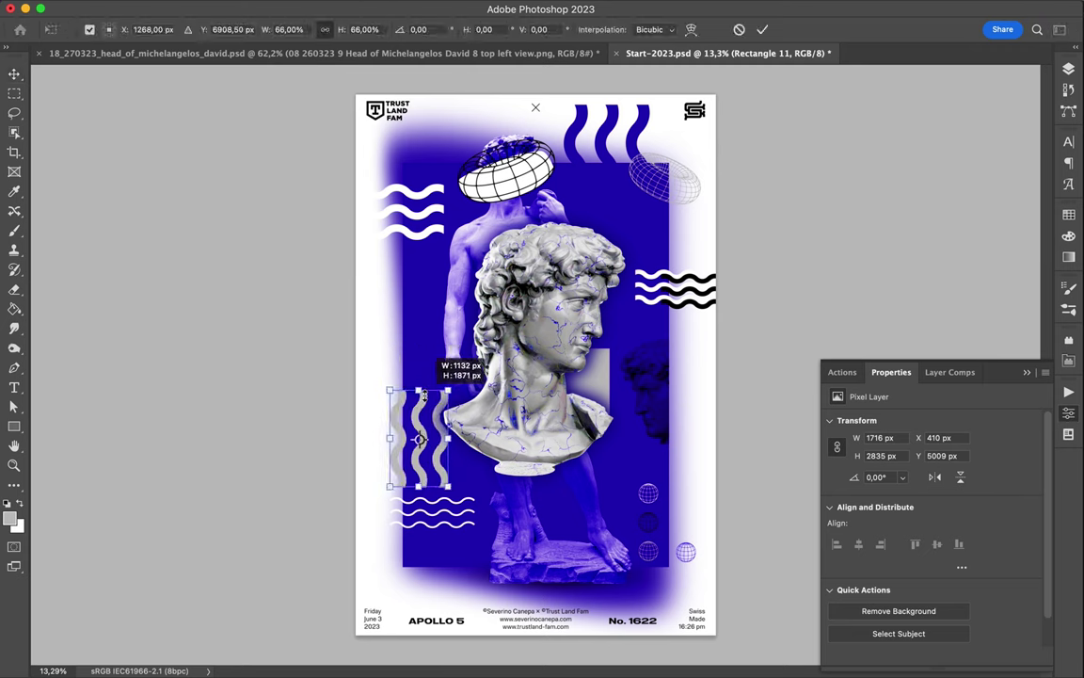
pyautogui.moveTo(610, 372); pyautogui.dragTo(515, 310)
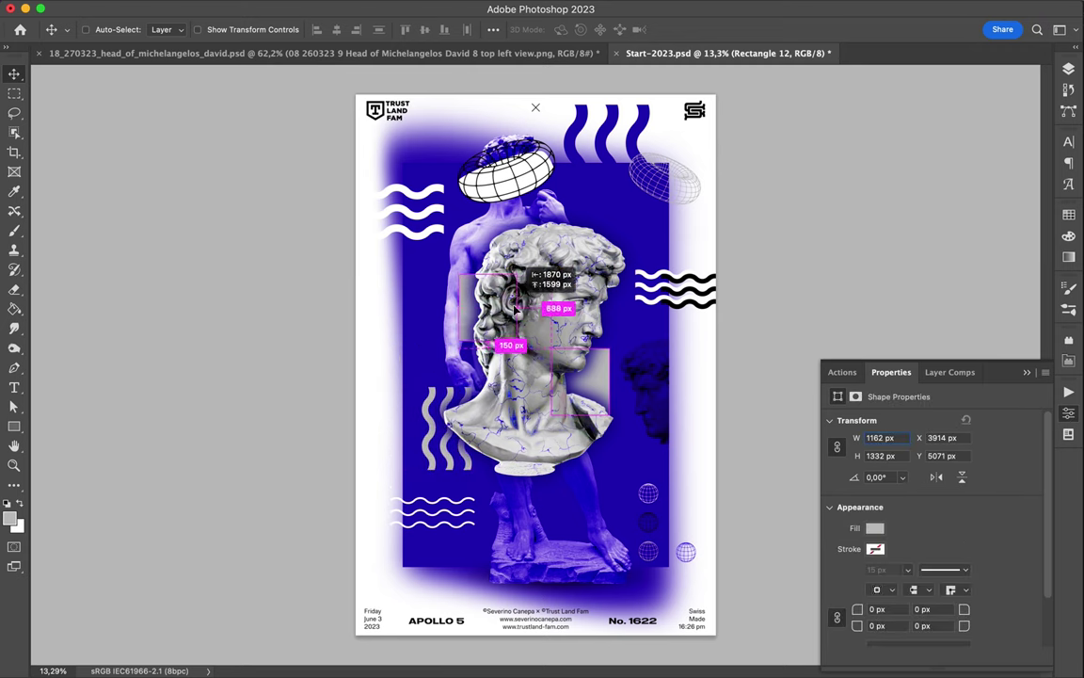
pyautogui.moveTo(593, 414); pyautogui.dragTo(593, 415)
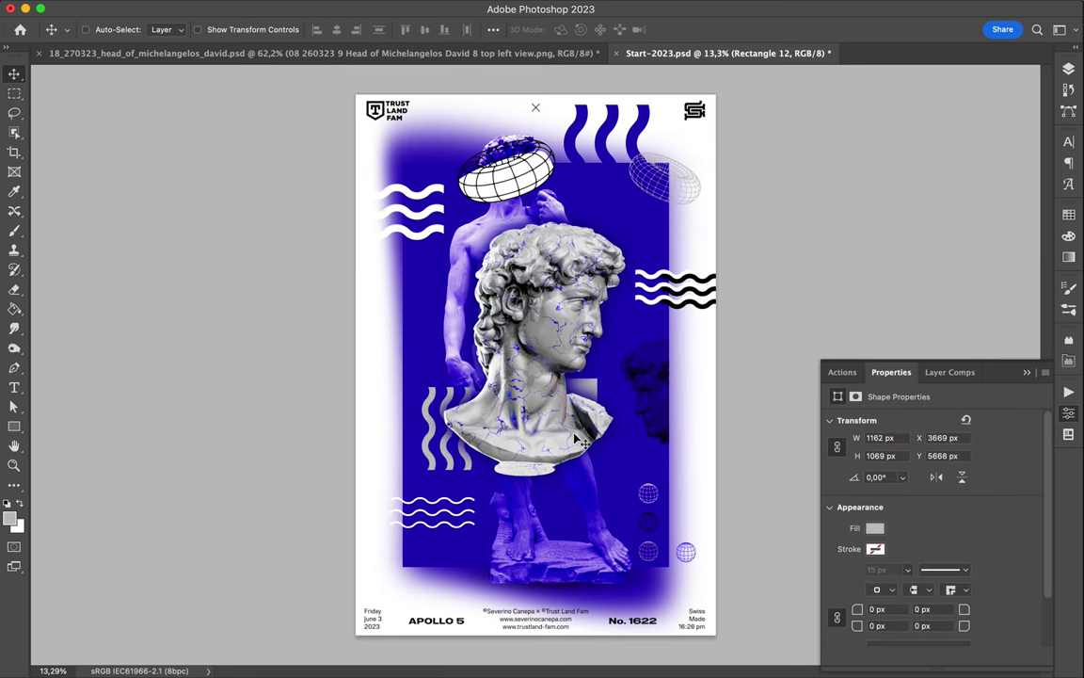
pyautogui.click(1069, 69)
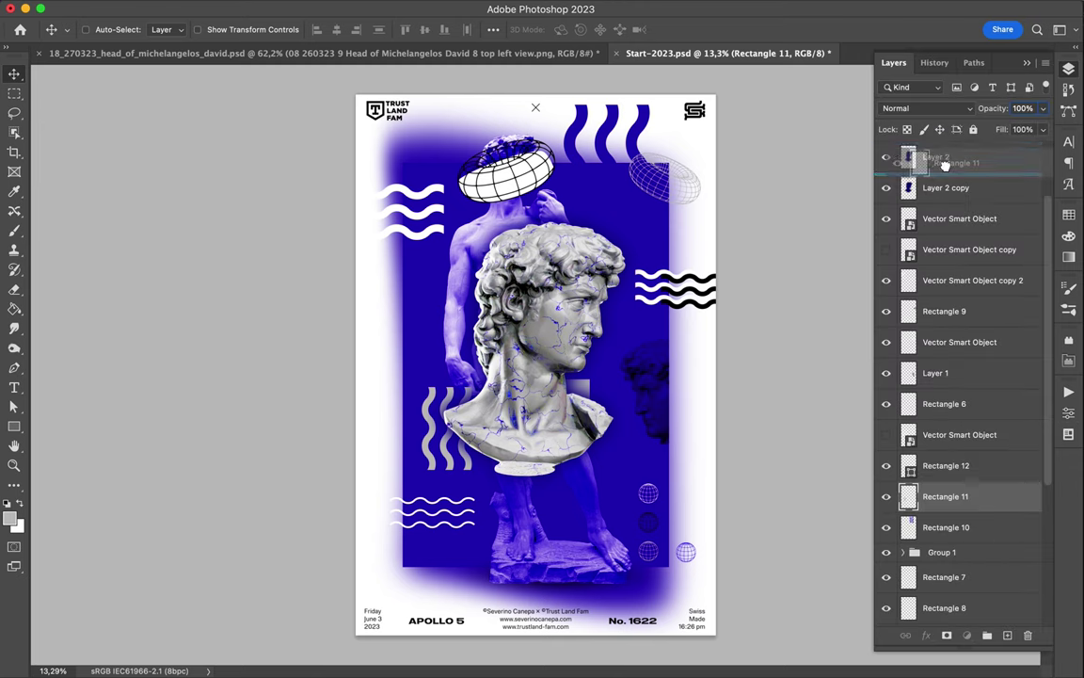
# - Draw a new rectangle with a blue gradient fill at a 0° angle
pyautogui.click(932, 235)
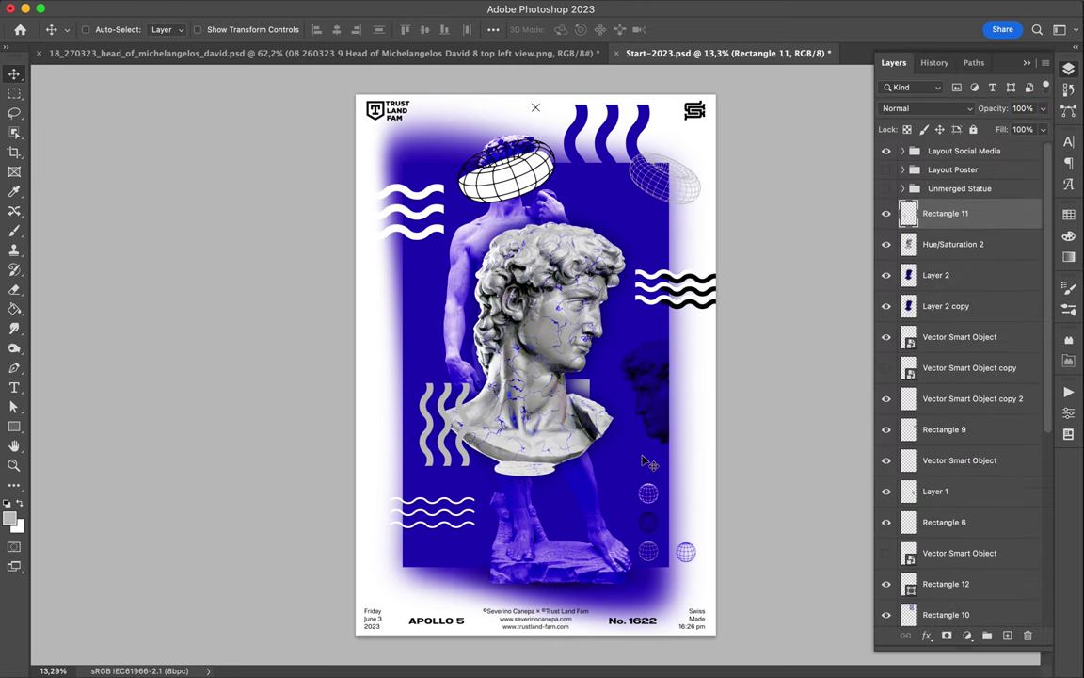
pyautogui.press('u')
pyautogui.moveTo(644, 509); pyautogui.dragTo(688, 582)
pyautogui.press('a')
pyautogui.click(224, 29)
pyautogui.click(189, 59)
pyautogui.doubleClick(128, 232)
pyautogui.click(1054, 65)
pyautogui.click(303, 249)
# - Apply the Pixelate Mosaic filter to the gradient rectangle with an adjusted cell size
pyautogui.click(351, 9)
pyautogui.click(635, 327)
pyautogui.click(554, 292)
pyautogui.moveTo(118, 242); pyautogui.dragTo(150, 242)
pyautogui.press('Return')
pyautogui.click(349, 8)
pyautogui.moveTo(362, 257)
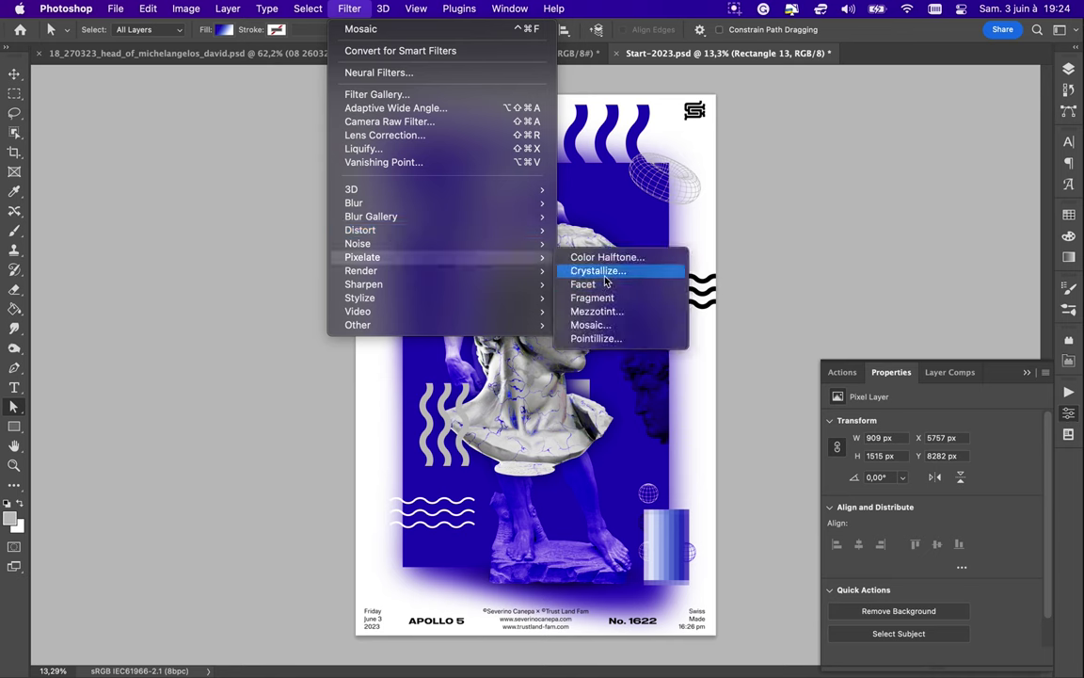
pyautogui.click(591, 325)
pyautogui.click(194, 37)
# - Move the mosaic rectangle to the lower right, then delete it
pyautogui.hotkey('ctrl', 't')
pyautogui.press('Return')
pyautogui.moveTo(407, 364); pyautogui.dragTo(660, 476)
pyautogui.press('F7')
pyautogui.scroll(-3, 927, 565)
pyautogui.press('Delete')
# - Scale down the two right-side wave layers together
pyautogui.click(944, 170)
pyautogui.keyDown('shift'); pyautogui.click(959, 201); pyautogui.keyUp('shift')
pyautogui.hotkey('ctrl', 't')
pyautogui.moveTo(717, 289); pyautogui.dragTo(685, 291)
pyautogui.press('Return')
# - Duplicate the grey waves, merge a clipped black rectangle into the copy, and move it down-right
pyautogui.click(443, 423)
pyautogui.hotkey('ctrl', 'j')
pyautogui.click(14, 427)
pyautogui.click(7, 503)
pyautogui.moveTo(391, 325); pyautogui.dragTo(451, 437)
pyautogui.press('F7')
pyautogui.hotkey('ctrl', 'e')
pyautogui.press('v')
pyautogui.moveTo(404, 405)
pyautogui.mouseDown()
pyautogui.moveTo(428, 458)
pyautogui.moveTo(600, 511)
pyautogui.mouseUp()
# - Enlarge the black waves and position them over the bust's base
pyautogui.hotkey('ctrl', 't')
pyautogui.moveTo(565, 551); pyautogui.dragTo(533, 603)
pyautogui.press('Return')
pyautogui.hotkey('ctrl', 't')
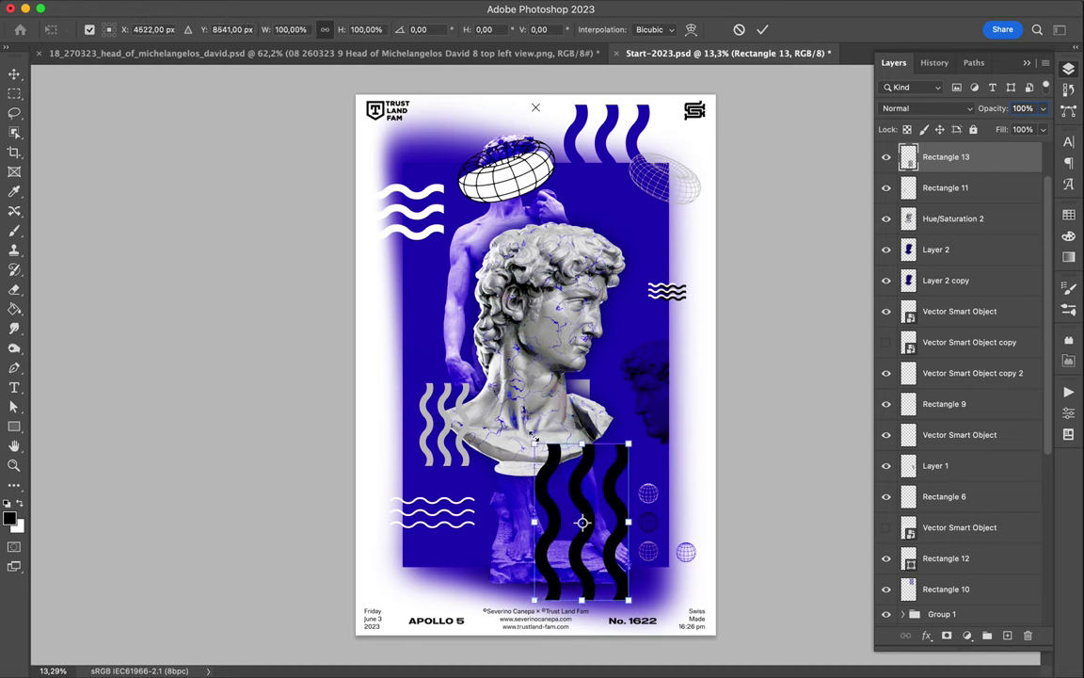
pyautogui.moveTo(533, 436); pyautogui.dragTo(516, 424)
pyautogui.press('Return')
# - Place a copy of the small white waves beside the chin
pyautogui.keyDown('ctrl'); pyautogui.click(433, 513); pyautogui.keyUp('ctrl')
pyautogui.moveTo(433, 513); pyautogui.dragTo(643, 383)
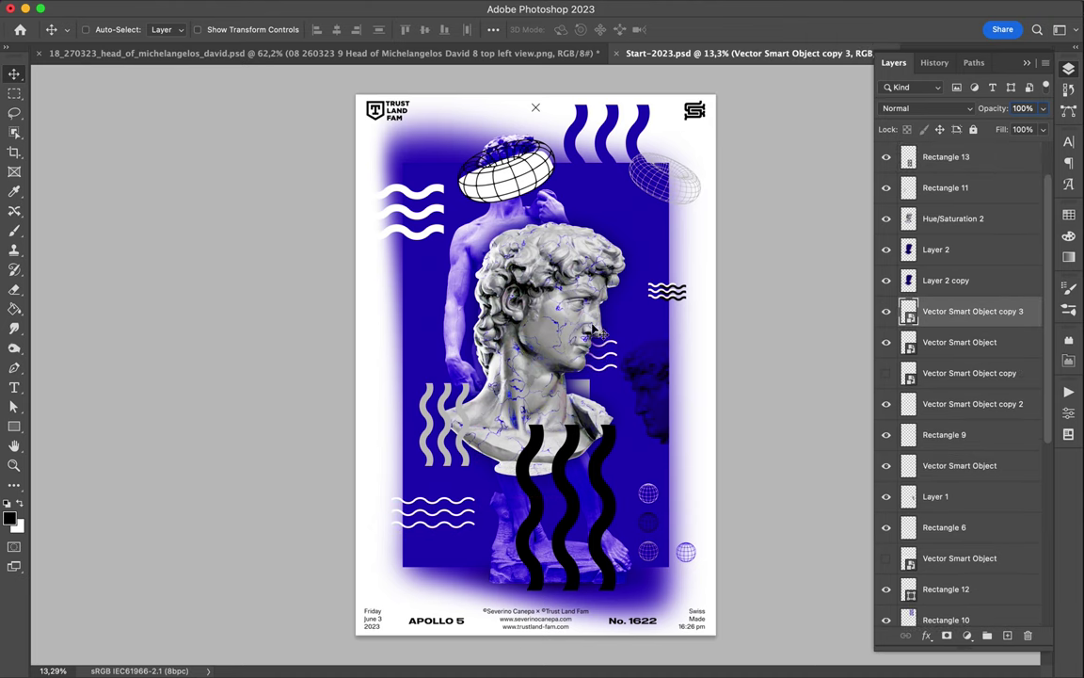
pyautogui.press('b')
pyautogui.hotkey('ctrl', 'shift', 'alt', 'n')
pyautogui.click(94, 29)
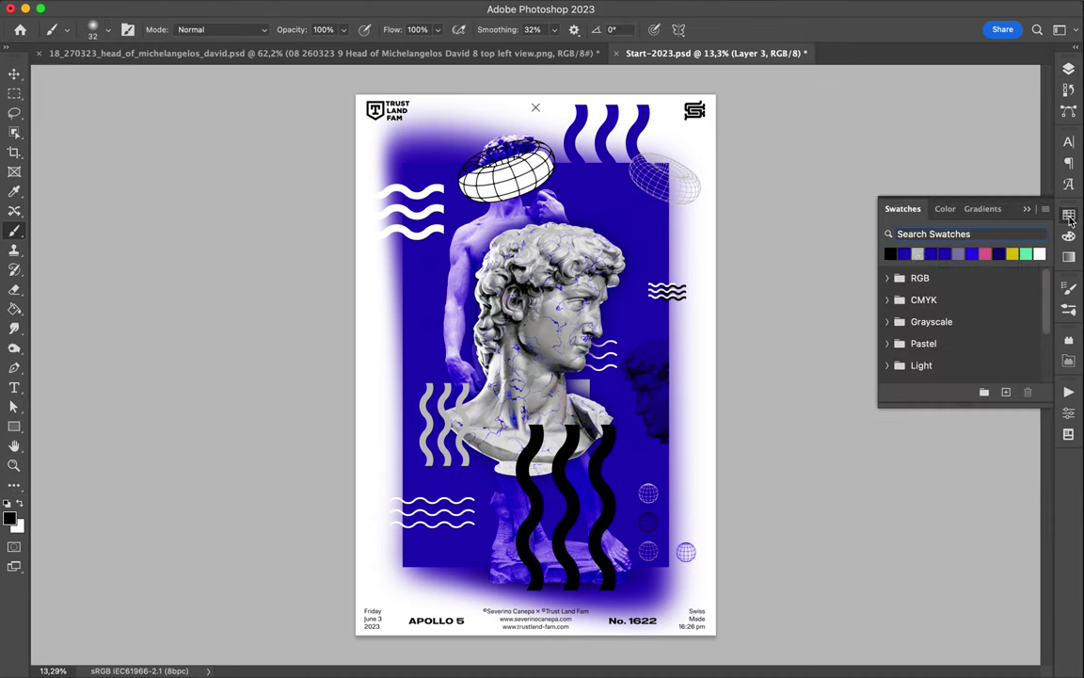
# - Paint a soft pink stroke down the left side, clip it, and blend it Color Dodge at 70% fill
pyautogui.moveTo(387, 188); pyautogui.dragTo(387, 405)
pyautogui.click(1069, 68)
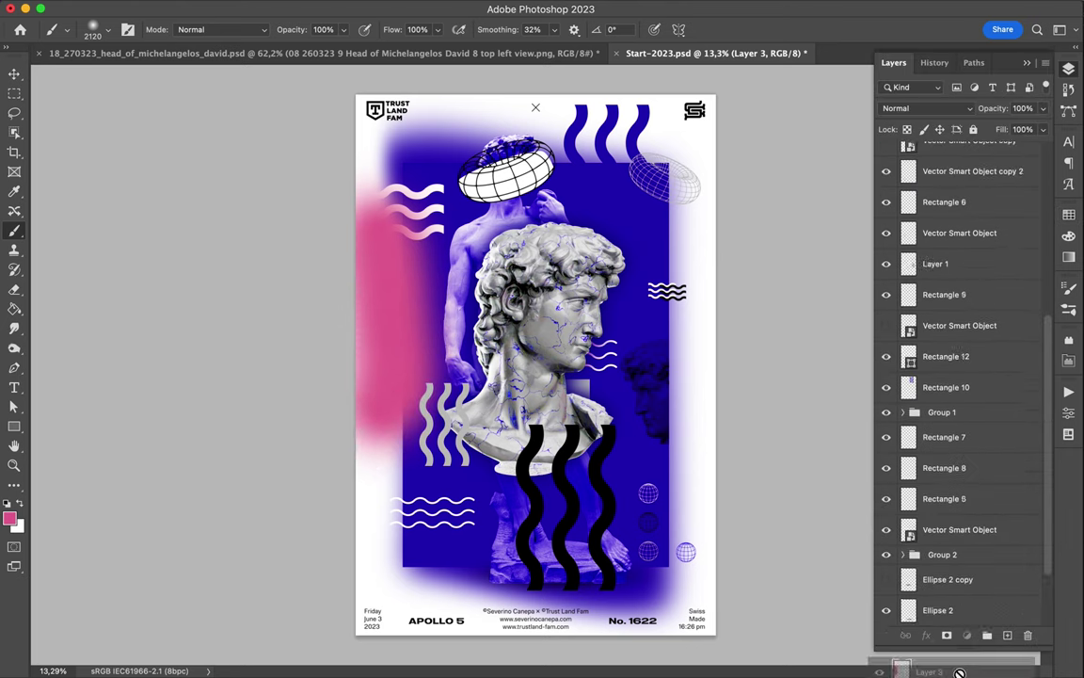
pyautogui.scroll(-5, 960, 470)
pyautogui.hotkey('ctrl', 'alt', 'g')
pyautogui.press('v')
pyautogui.click(928, 109)
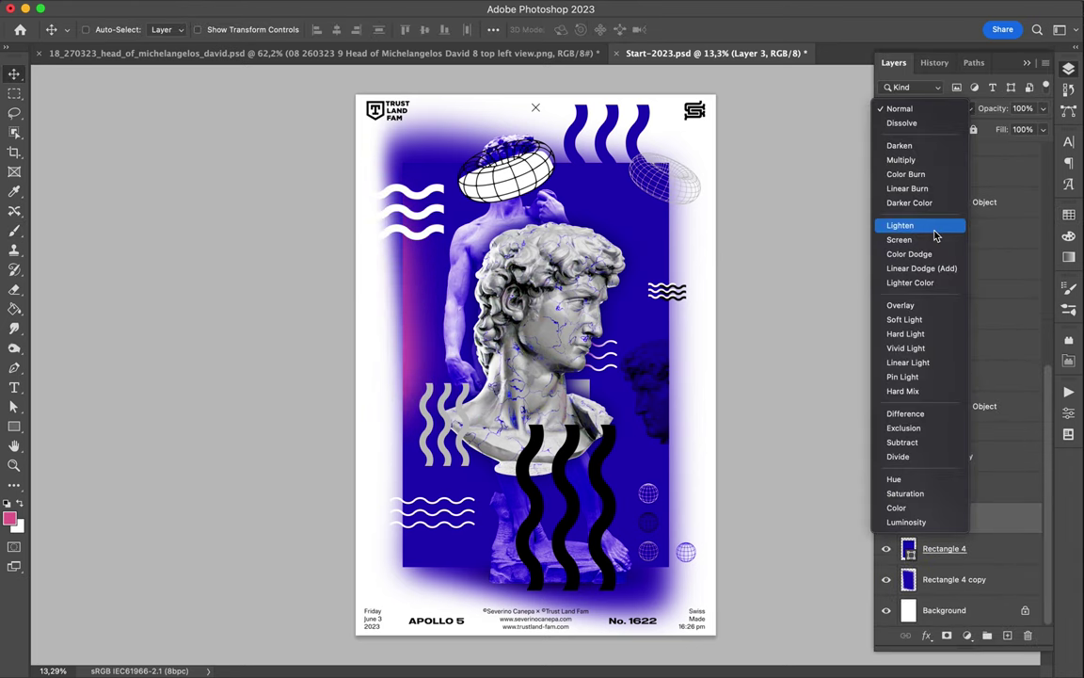
pyautogui.click(908, 250)
pyautogui.click(1043, 129)
pyautogui.moveTo(1023, 147); pyautogui.dragTo(1039, 150)
# - Pick green as the painting colour and enlarge the smudge brush to 2480
pyautogui.scroll(1, 659, 283)
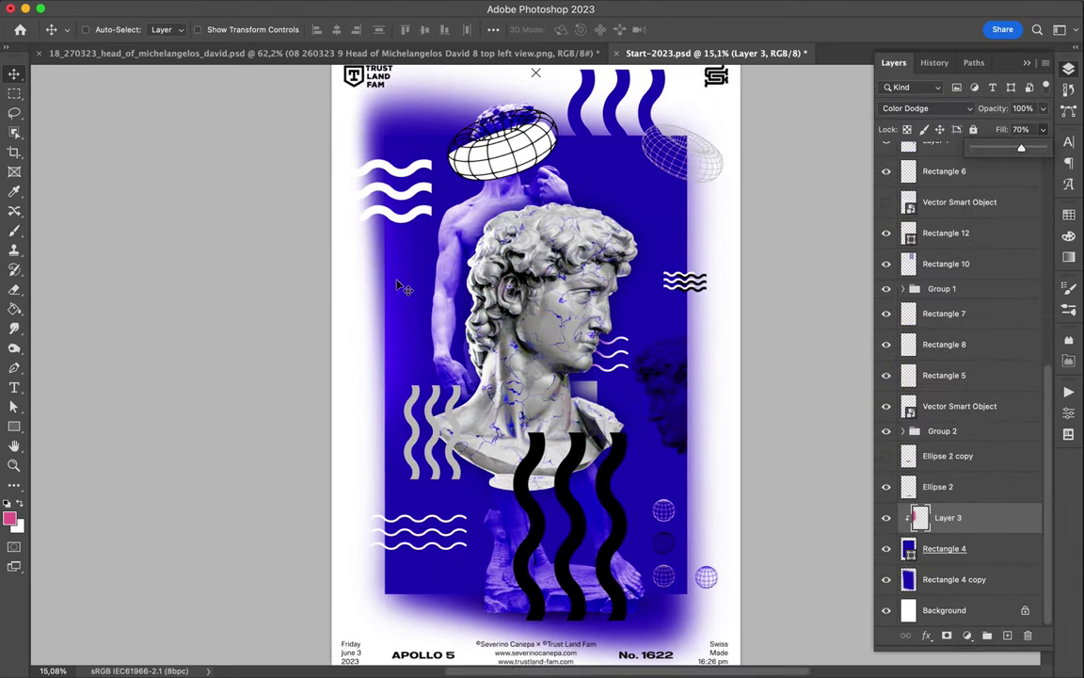
pyautogui.press('b')
pyautogui.click(1069, 215)
pyautogui.click(890, 254)
pyautogui.press('v')
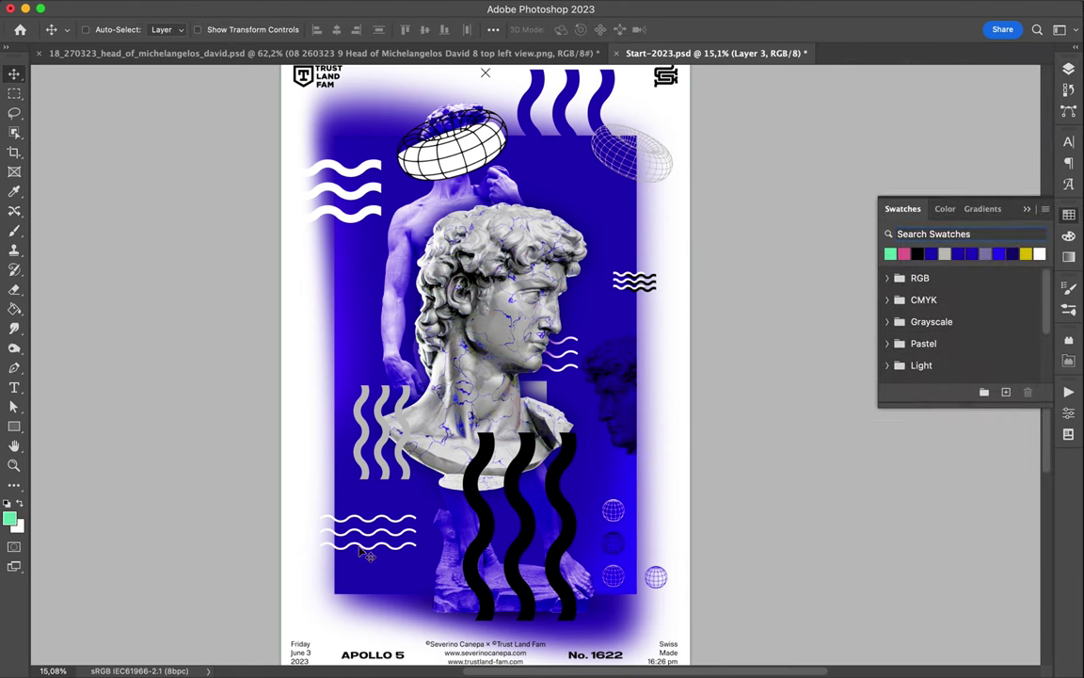
pyautogui.click(1069, 69)
pyautogui.click(108, 30)
pyautogui.moveTo(163, 82); pyautogui.dragTo(175, 81)
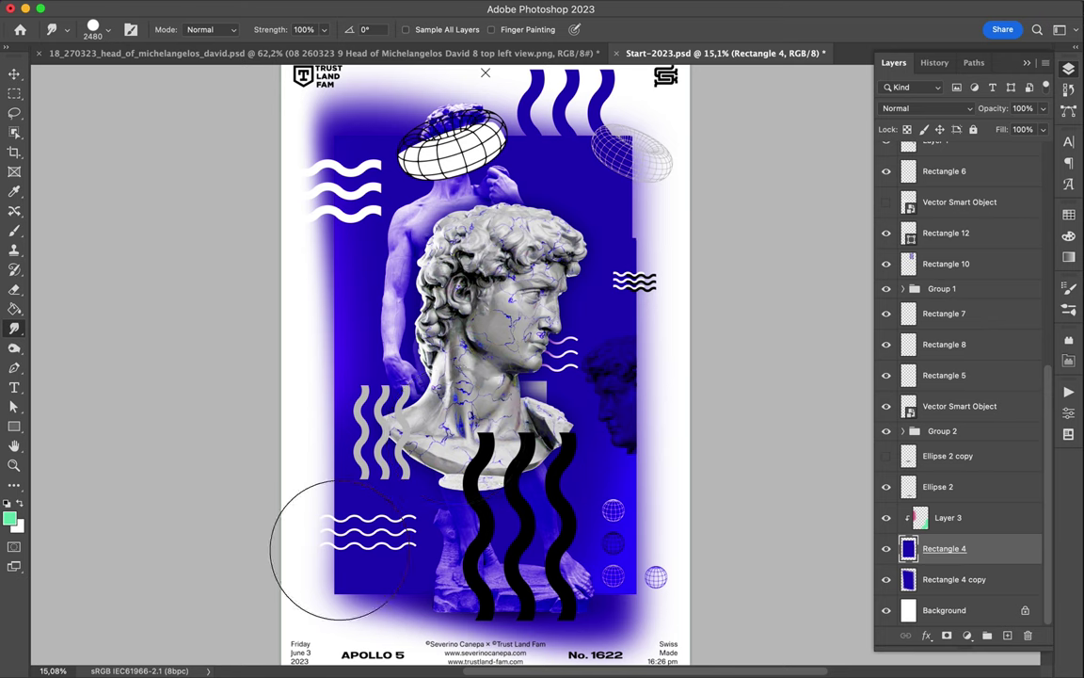